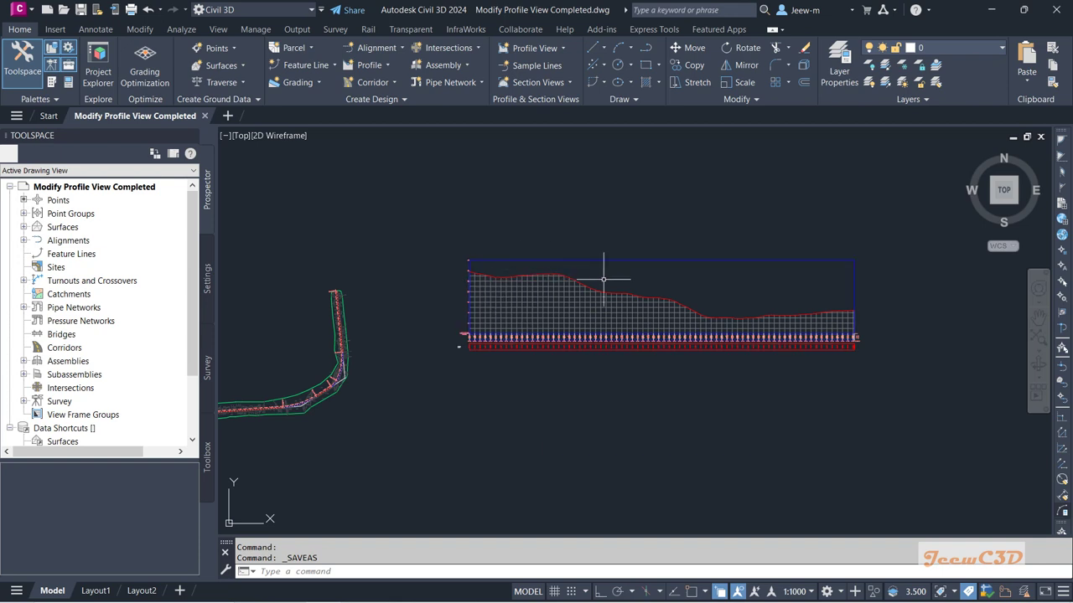
# Select the existing-ground profile view and launch Profile Creation Tools for Design Center Line
pyautogui.scroll(2, 578, 445)
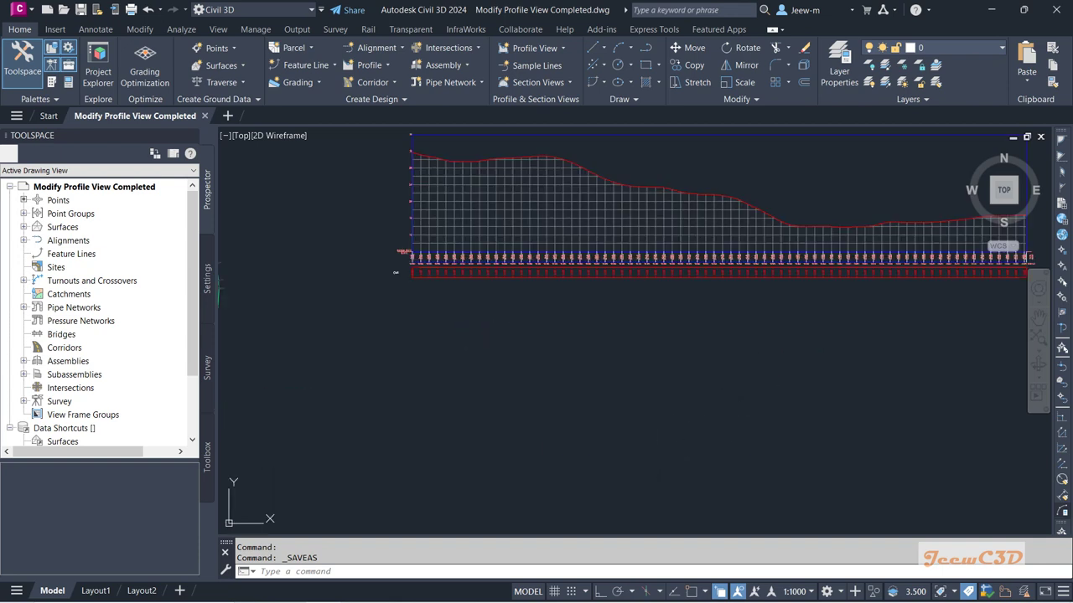
pyautogui.scroll(-3, 374, 362)
pyautogui.moveTo(372, 394); pyautogui.dragTo(429, 431, button='middle')
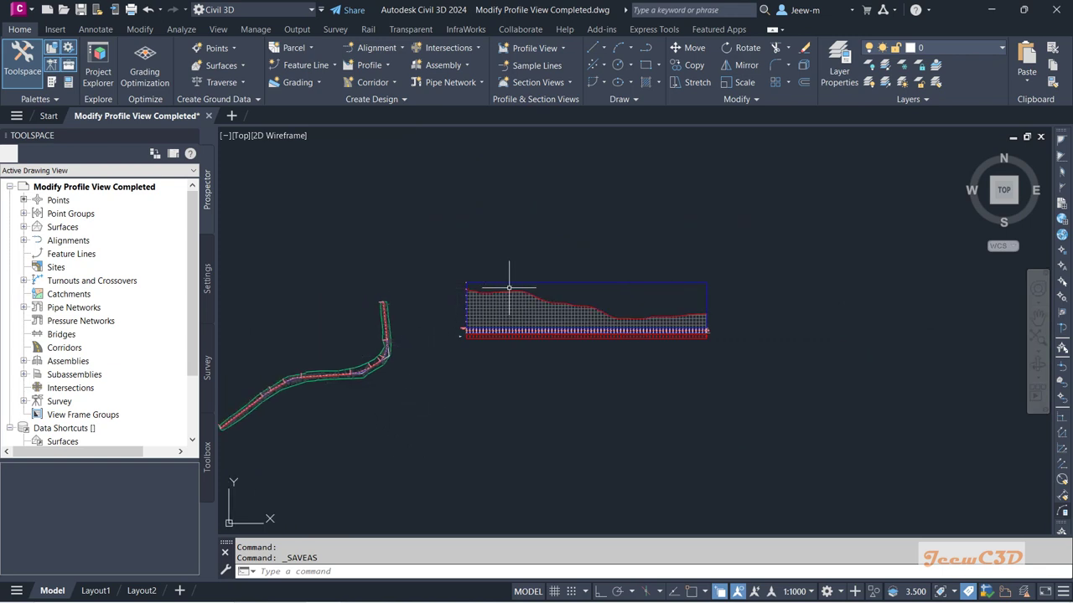
pyautogui.scroll(2, 496, 288)
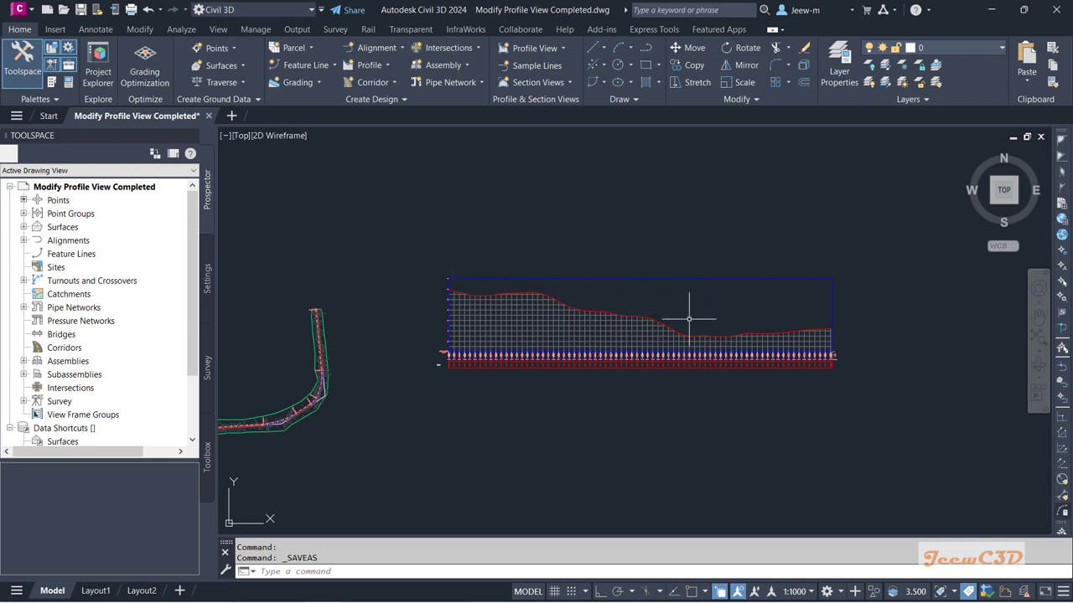
pyautogui.moveTo(689, 318)
pyautogui.click(483, 332)
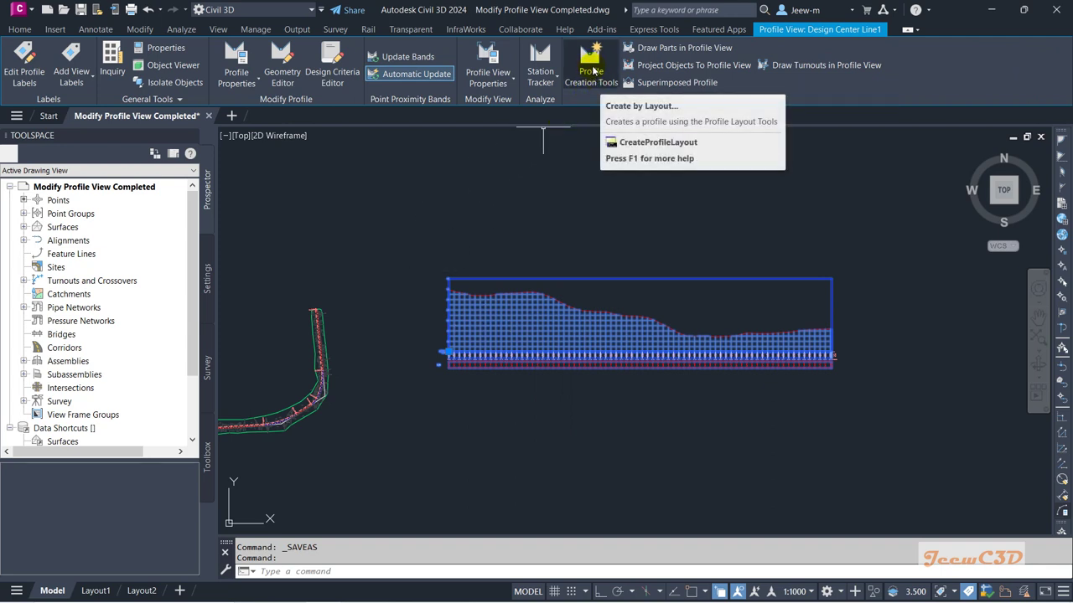
pyautogui.click(592, 72)
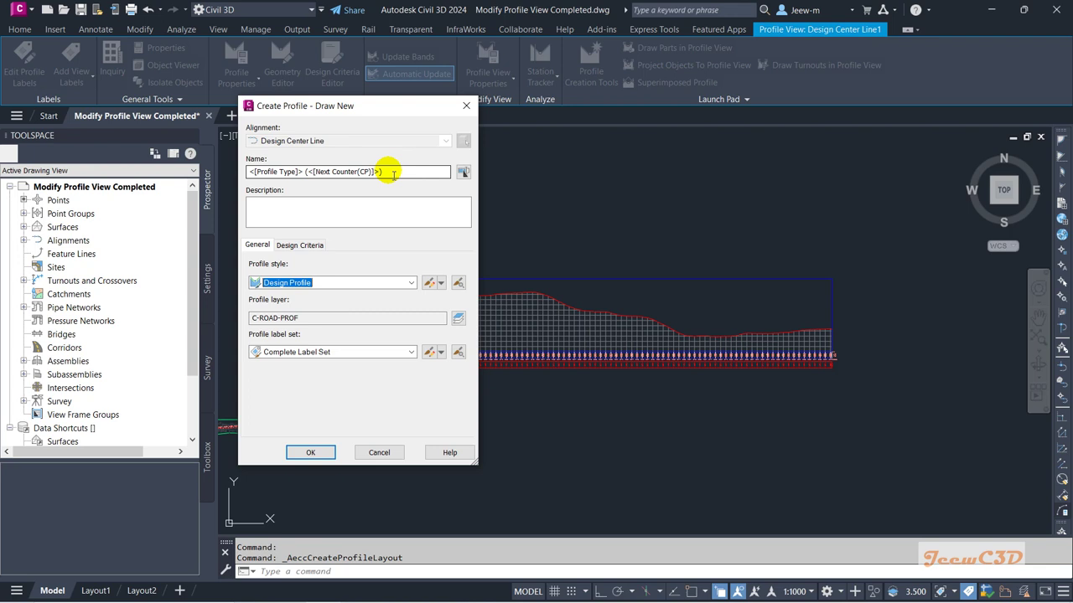
# Name the profile 'Proposed Profile', keeping Design Profile style and Complete Label Set, and confirm
pyautogui.doubleClick(392, 174)
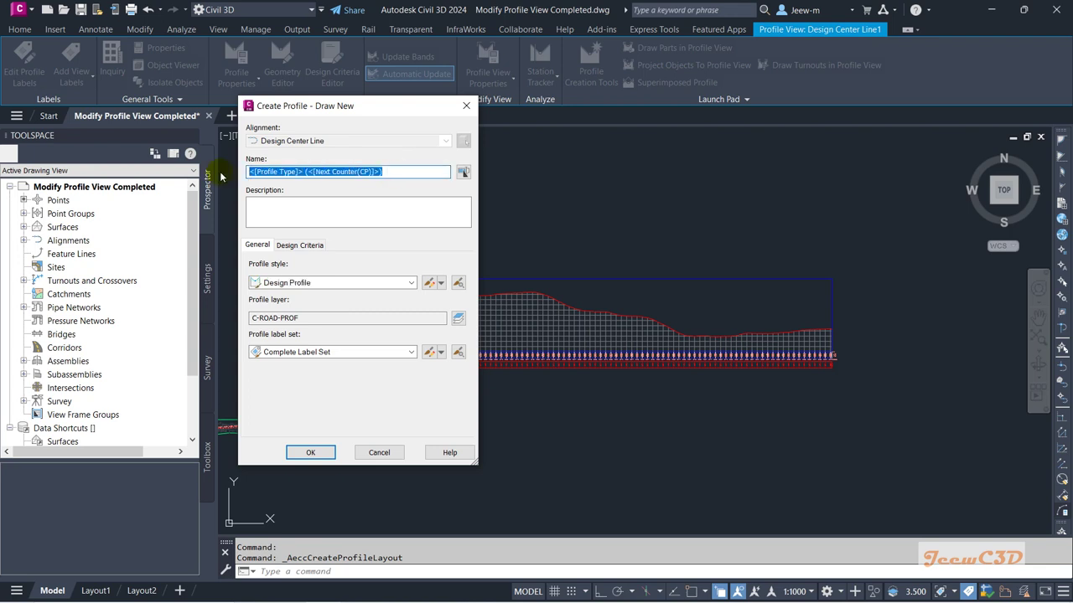
pyautogui.write('Proposed Profile')
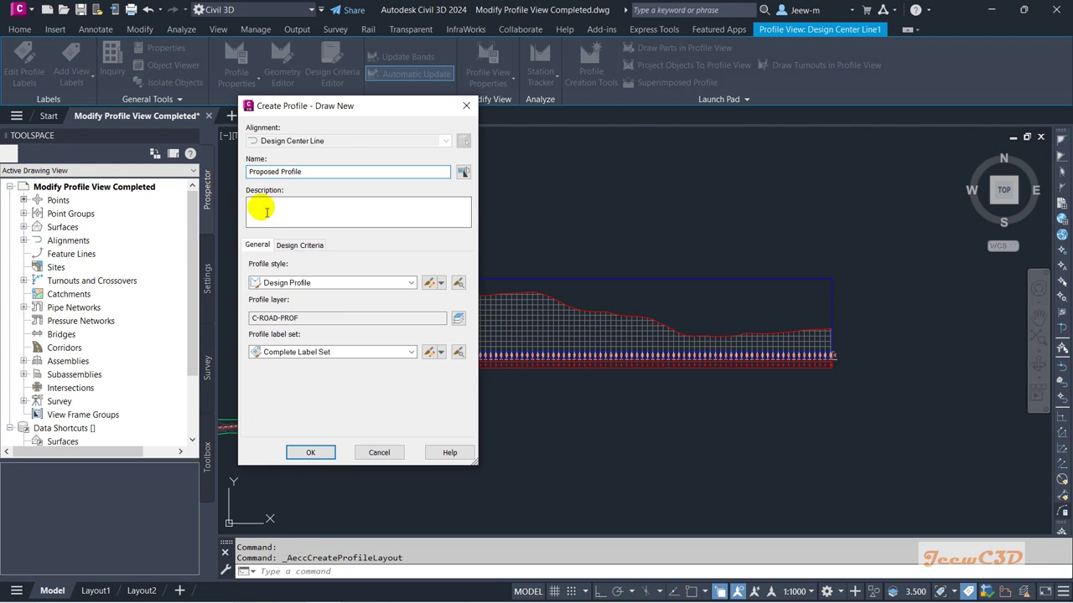
pyautogui.click(263, 209)
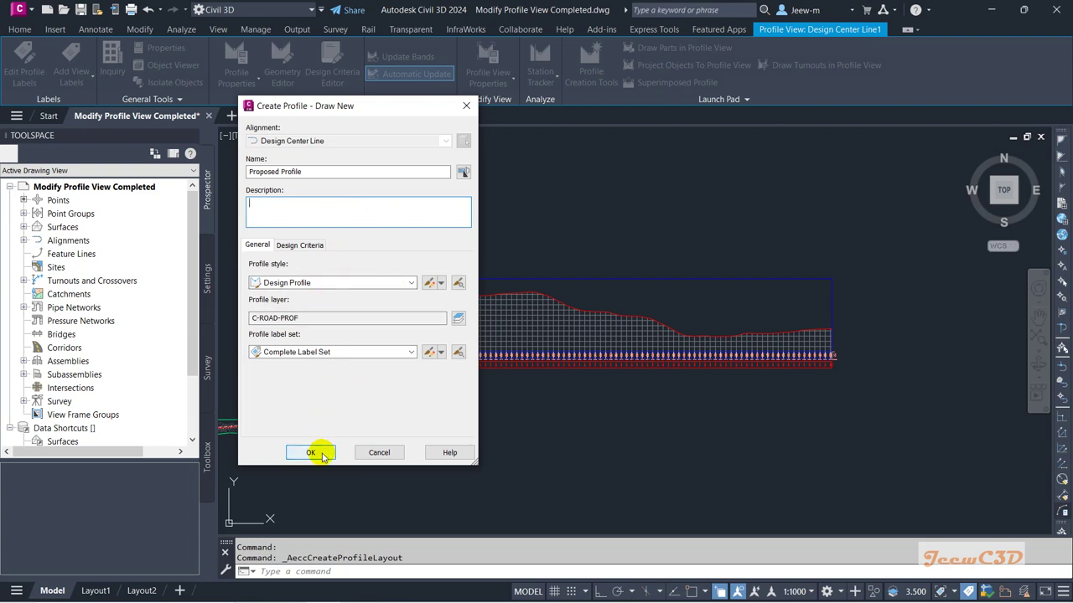
pyautogui.click(310, 453)
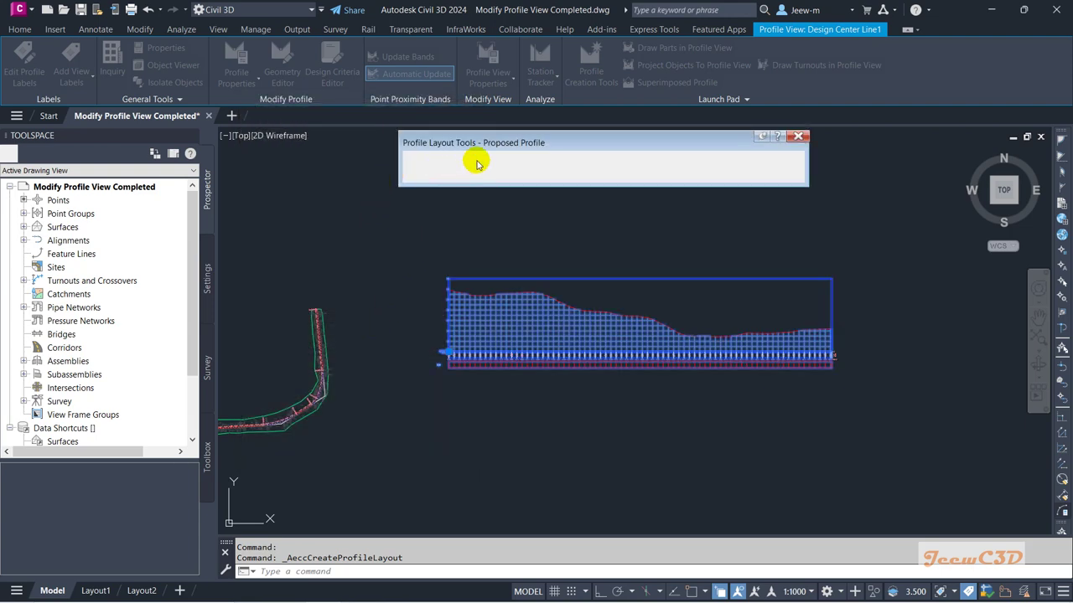
pyautogui.moveTo(451, 144); pyautogui.dragTo(376, 146)
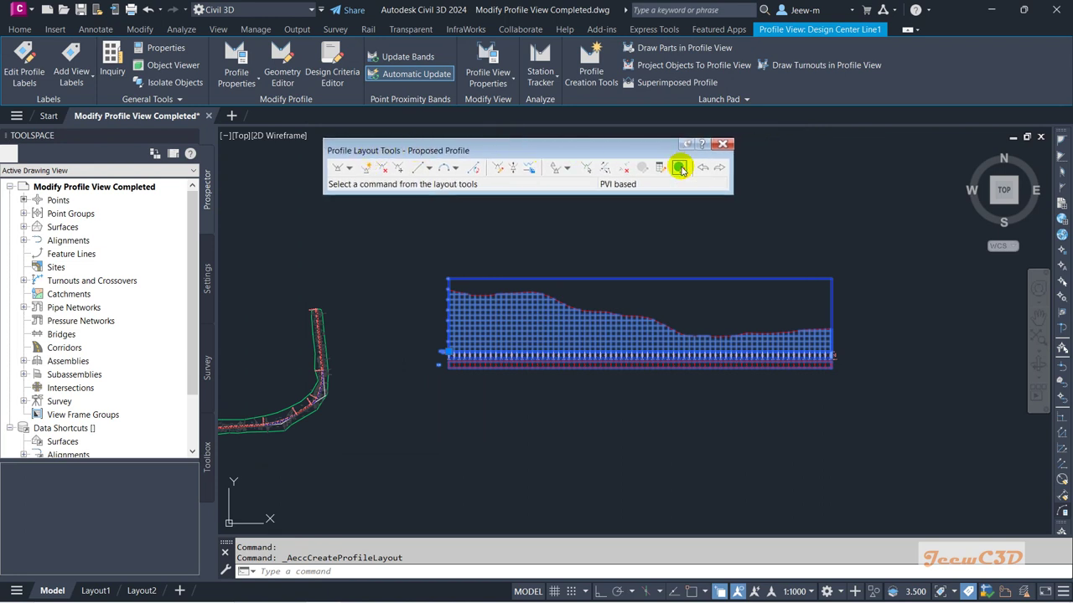
pyautogui.click(680, 168)
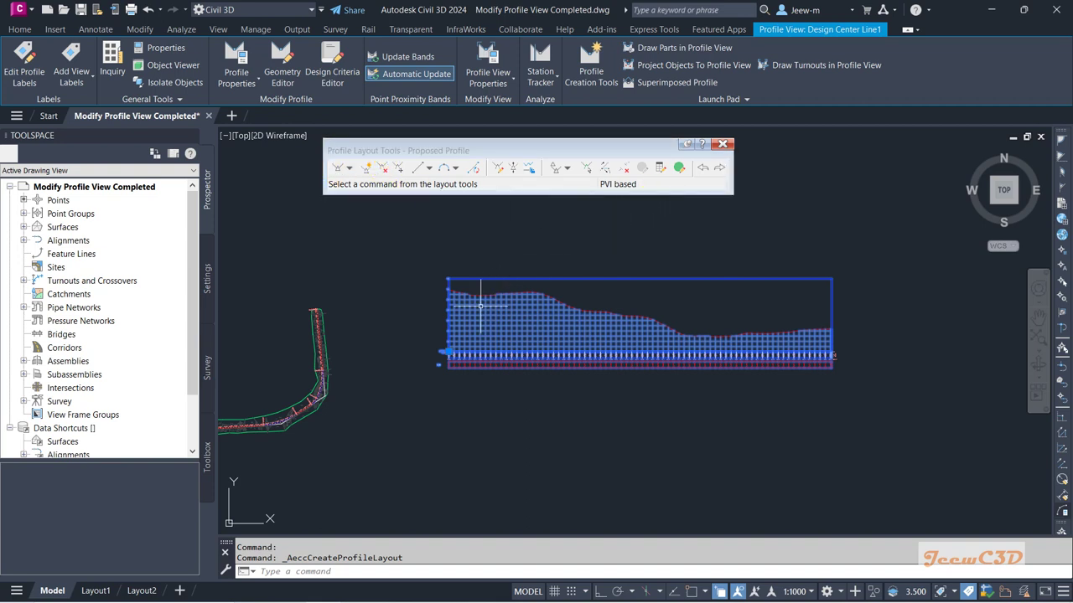
pyautogui.scroll(1, 461, 296)
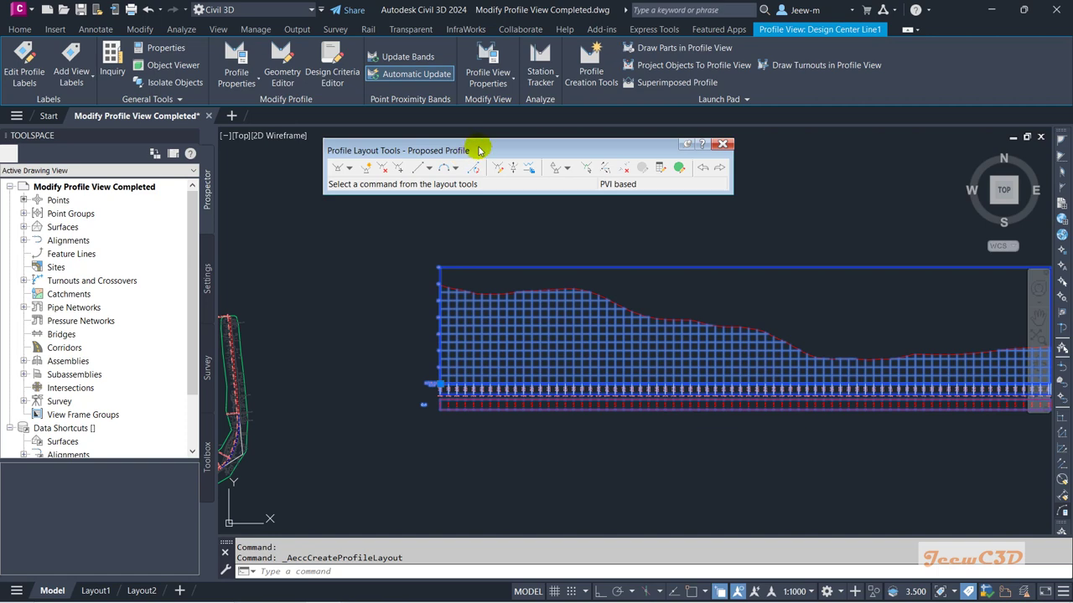
pyautogui.moveTo(487, 155)
pyautogui.mouseDown()
pyautogui.moveTo(471, 151)
pyautogui.moveTo(493, 155)
pyautogui.mouseUp()
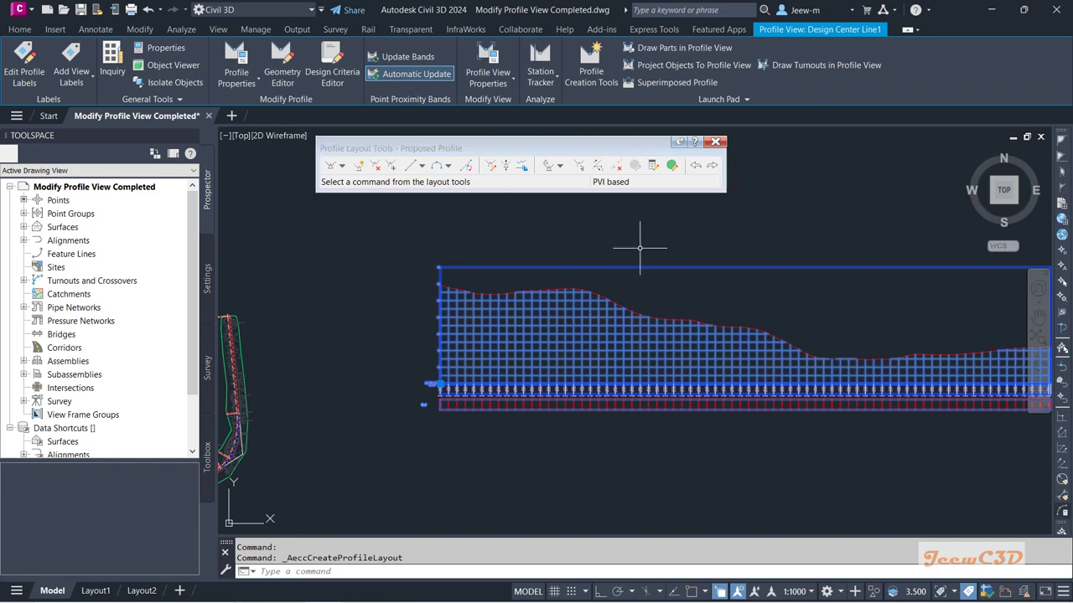
pyautogui.moveTo(642, 246); pyautogui.dragTo(558, 264, button='middle')
pyautogui.scroll(-2, 507, 271)
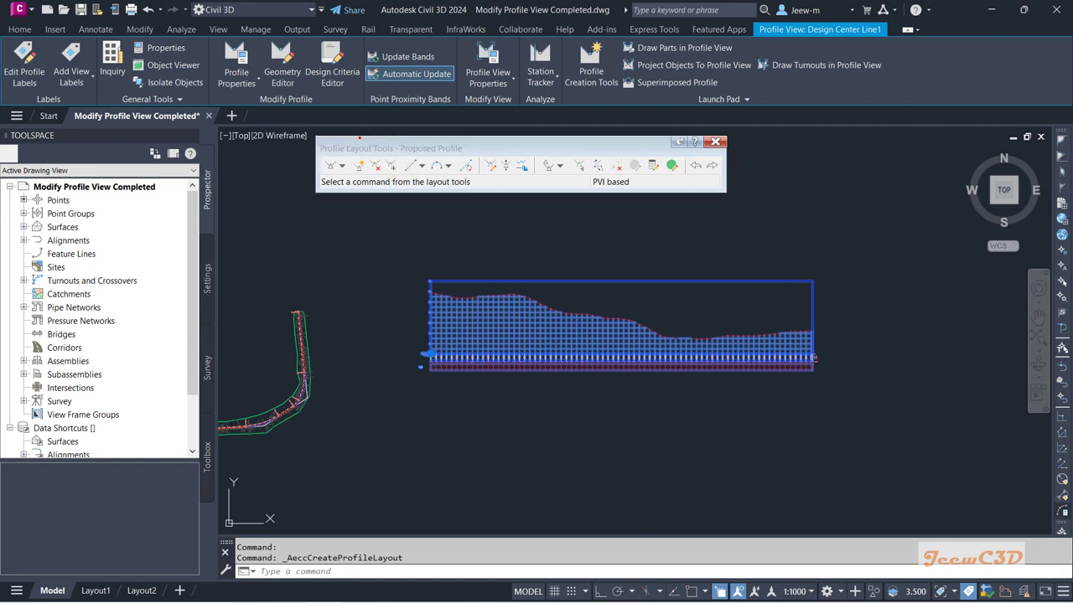
# Choose Draw Tangents (without curves) from the Profile Layout Tools dropdown
pyautogui.click(343, 167)
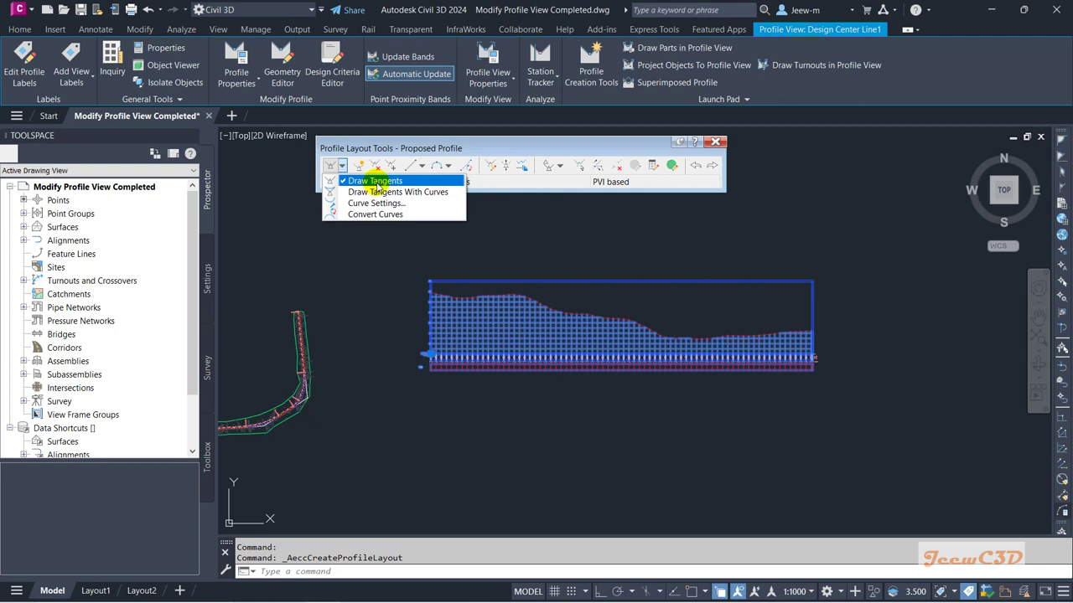
pyautogui.click(377, 186)
pyautogui.scroll(5, 444, 289)
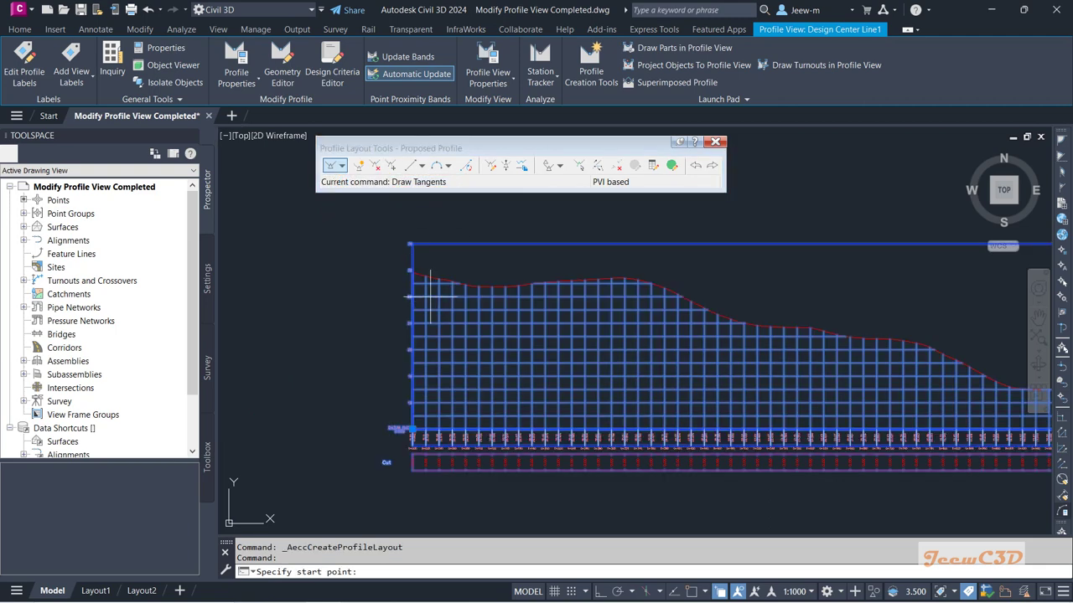
pyautogui.scroll(3, 394, 280)
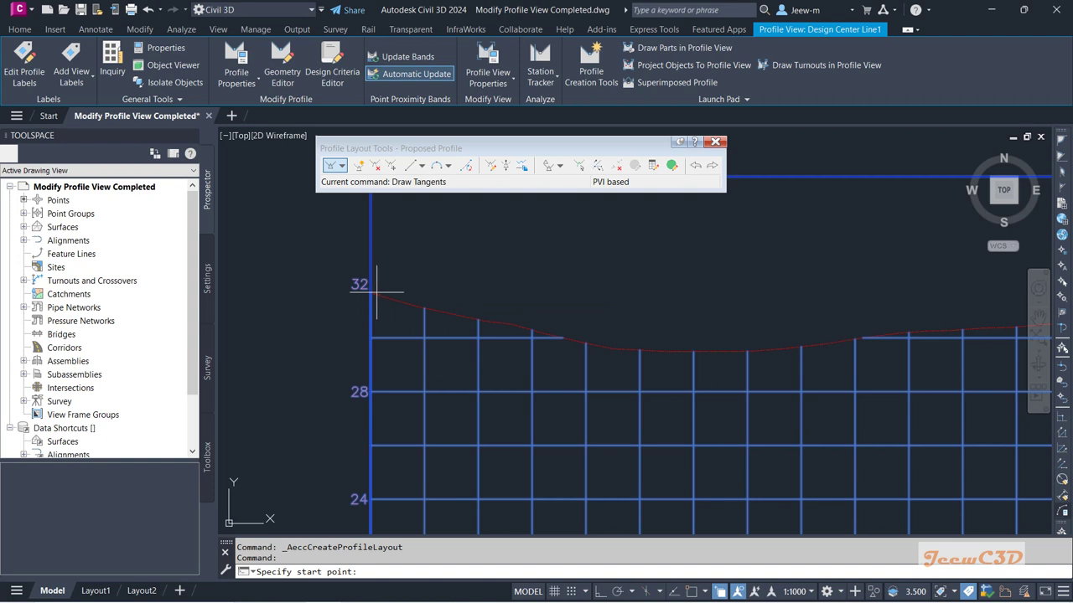
# Turn on object snapping with the Endpoint snap mode enabled
pyautogui.click(691, 593)
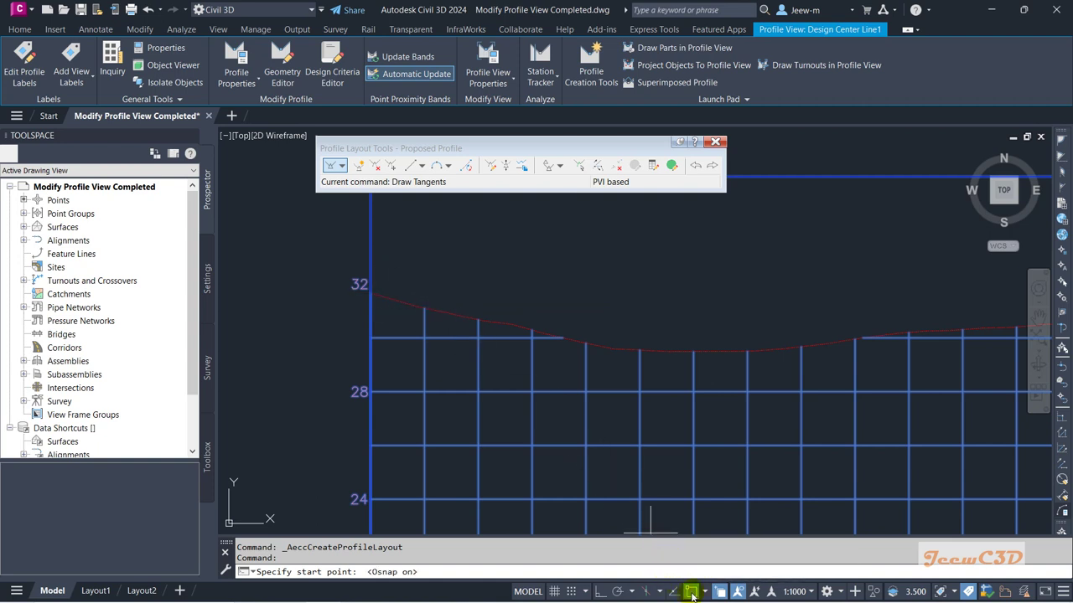
pyautogui.click(705, 593)
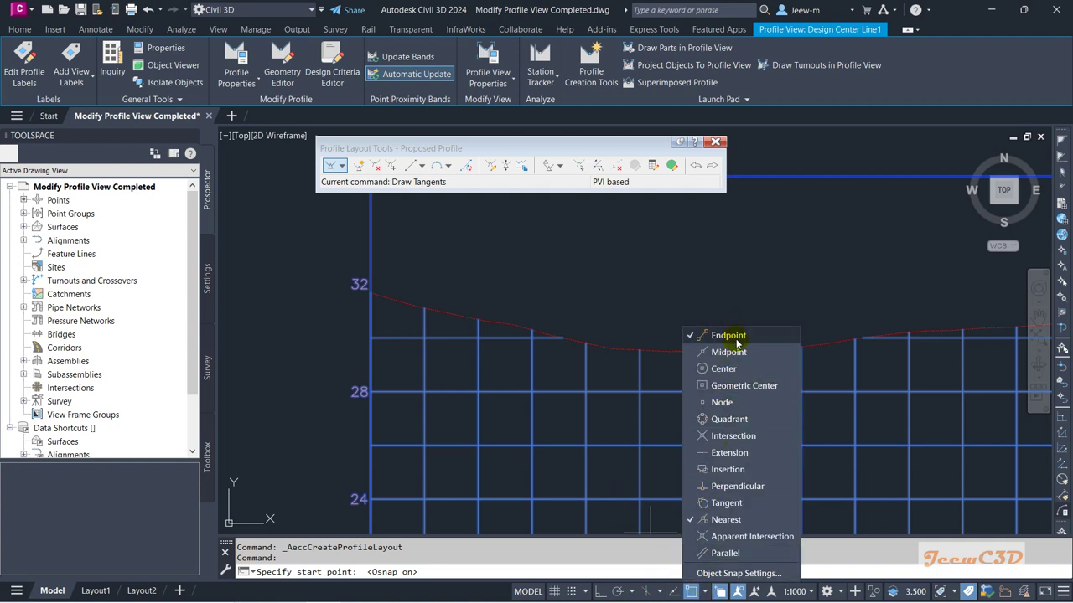
pyautogui.click(692, 336)
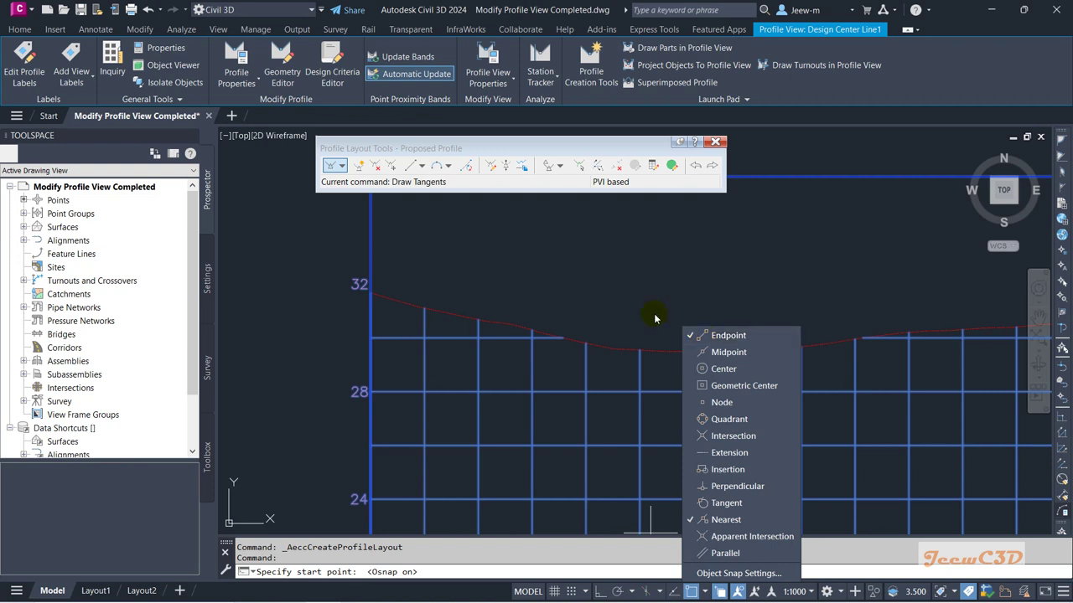
pyautogui.press('Escape')
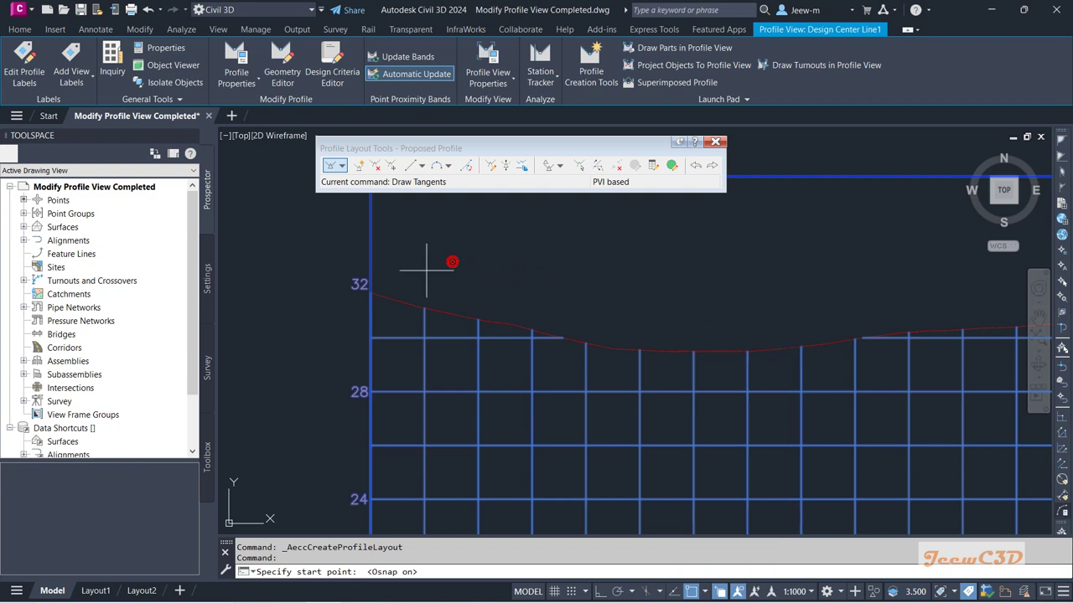
pyautogui.scroll(5, 365, 286)
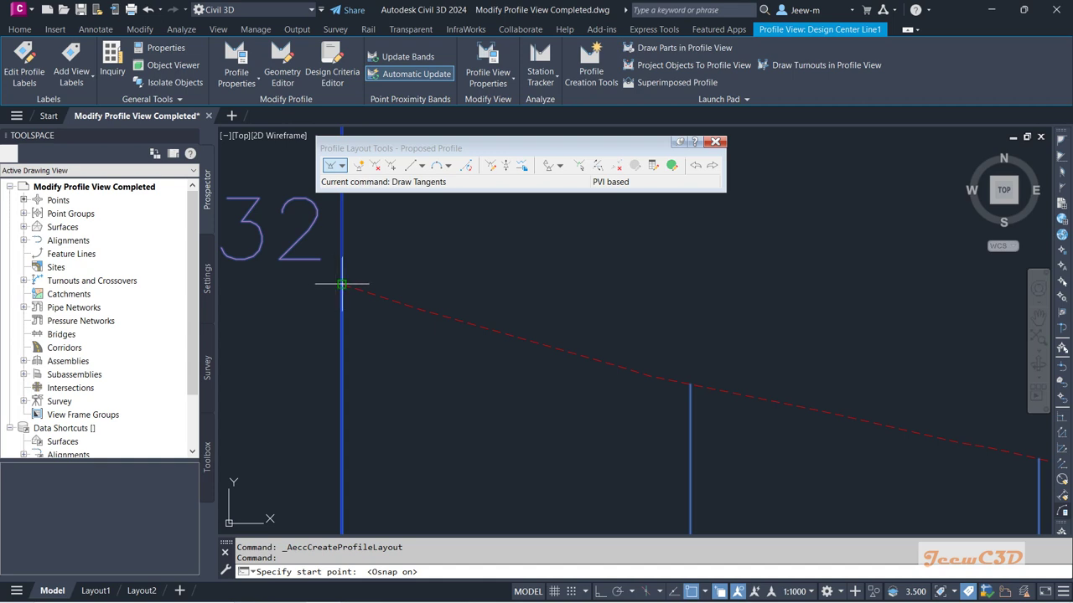
# Start the tangents at the ground line's left end and place vertices up to the crest
pyautogui.click(342, 285)
pyautogui.scroll(-5, 479, 263)
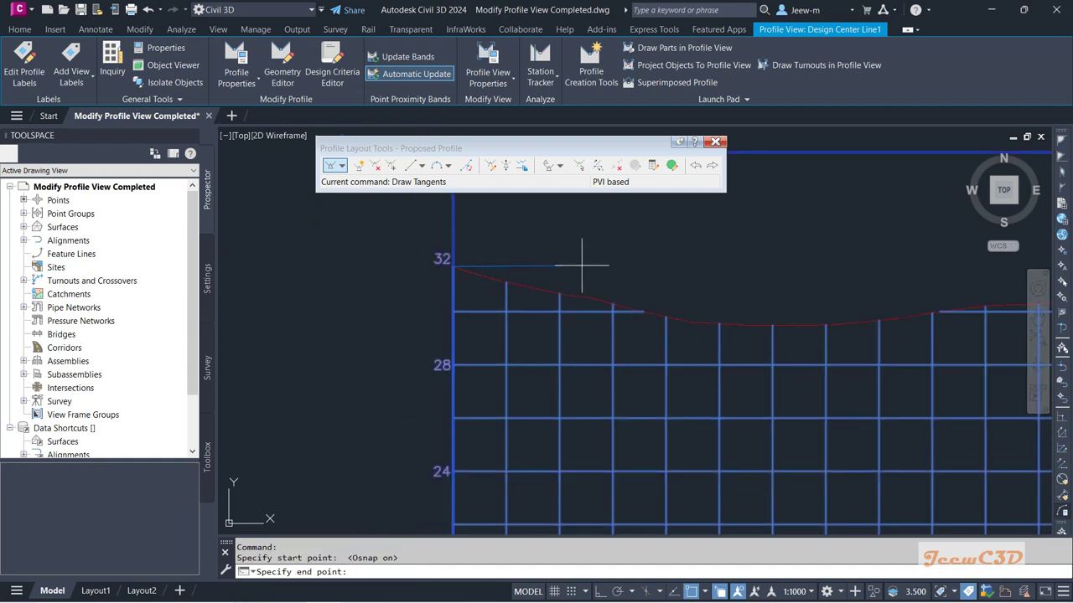
pyautogui.click(692, 591)
pyautogui.scroll(-3, 556, 320)
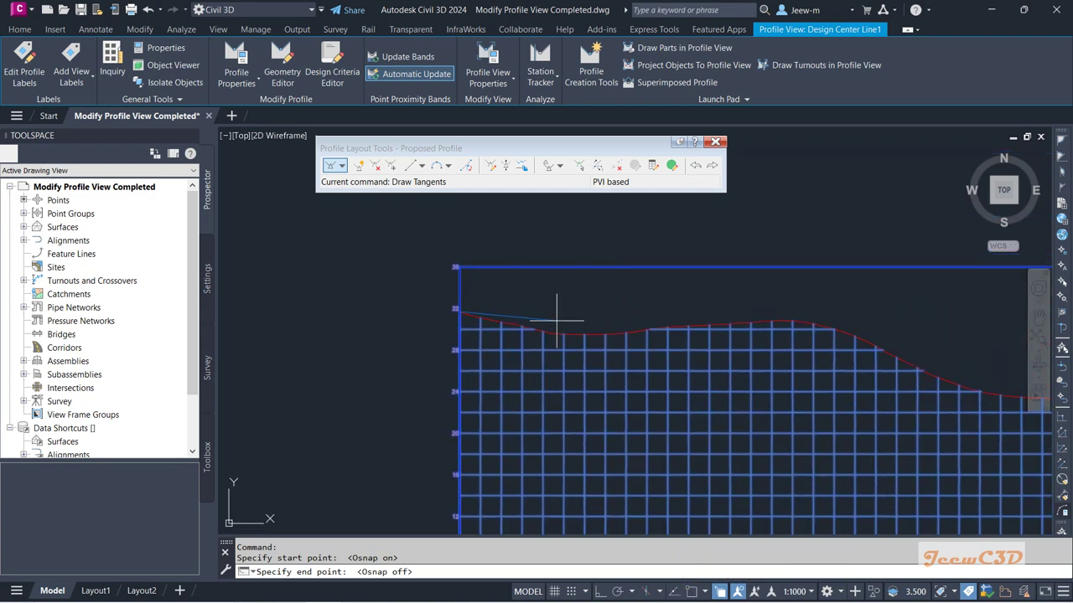
pyautogui.scroll(4, 557, 320)
pyautogui.moveTo(556, 320)
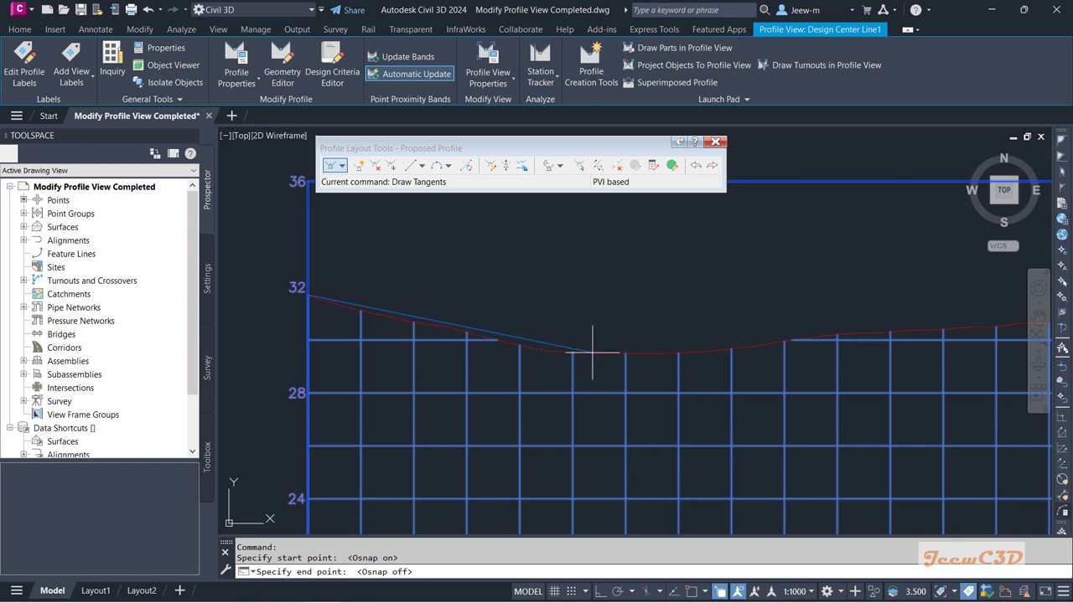
pyautogui.click(634, 361)
pyautogui.moveTo(695, 335); pyautogui.dragTo(642, 343, button='middle')
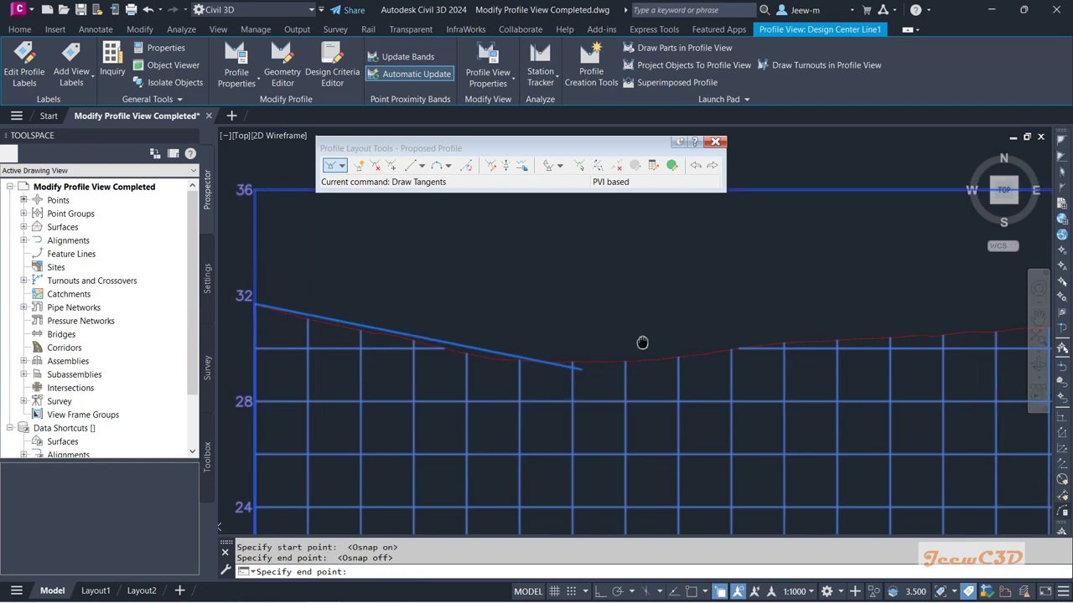
pyautogui.scroll(-2, 642, 343)
pyautogui.moveTo(575, 358)
pyautogui.mouseDown(button='middle')
pyautogui.moveTo(642, 359)
pyautogui.moveTo(541, 358)
pyautogui.mouseUp(button='middle')
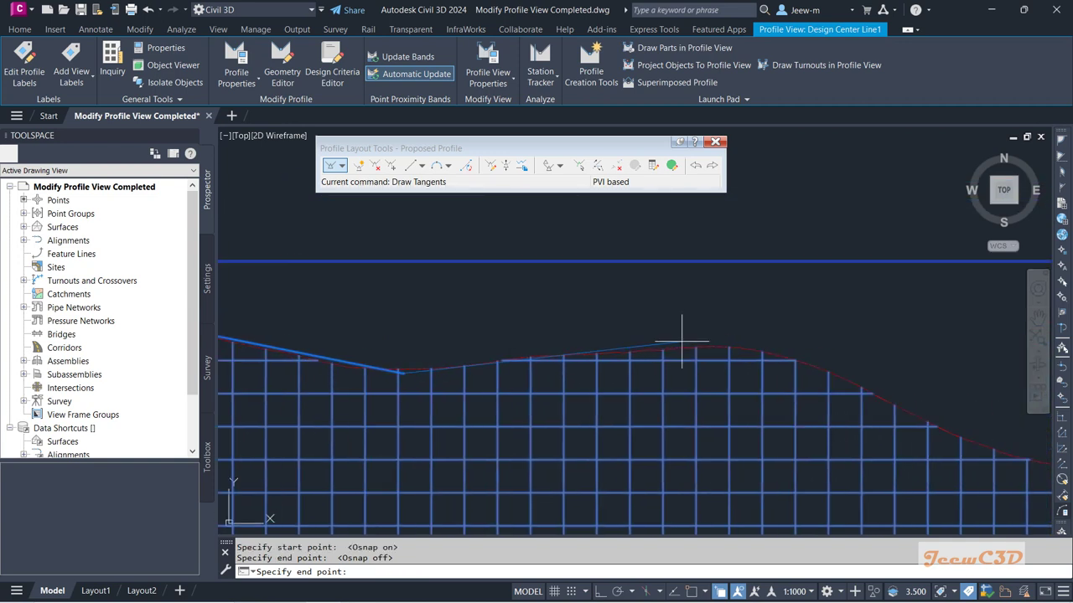
pyautogui.click(724, 340)
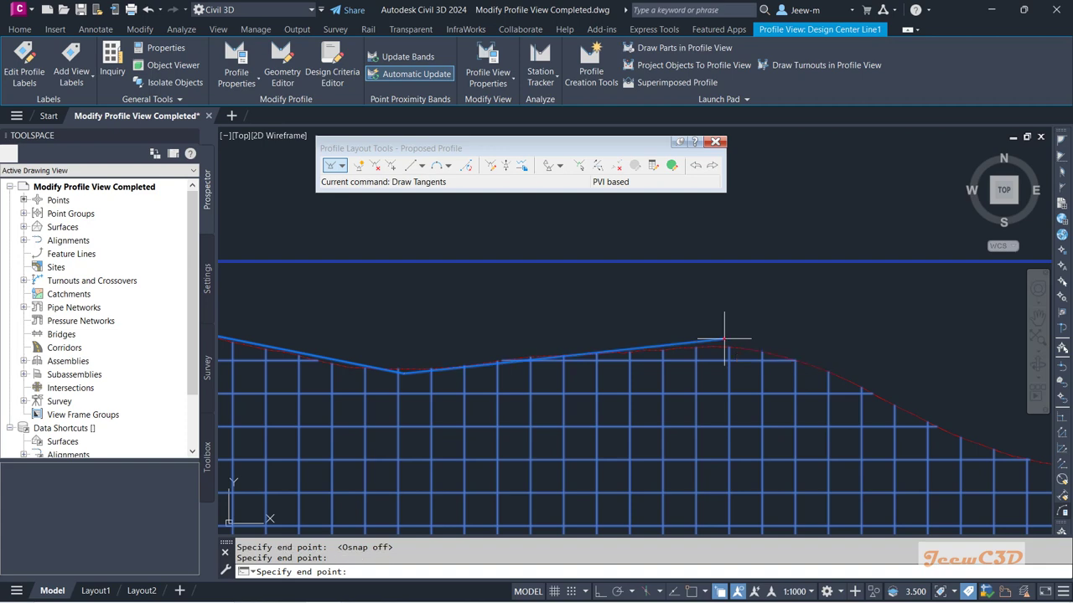
# Place tangent vertices down the slope to its foot
pyautogui.scroll(-3, 756, 343)
pyautogui.moveTo(642, 297); pyautogui.dragTo(565, 272, button='middle')
pyautogui.scroll(2, 611, 291)
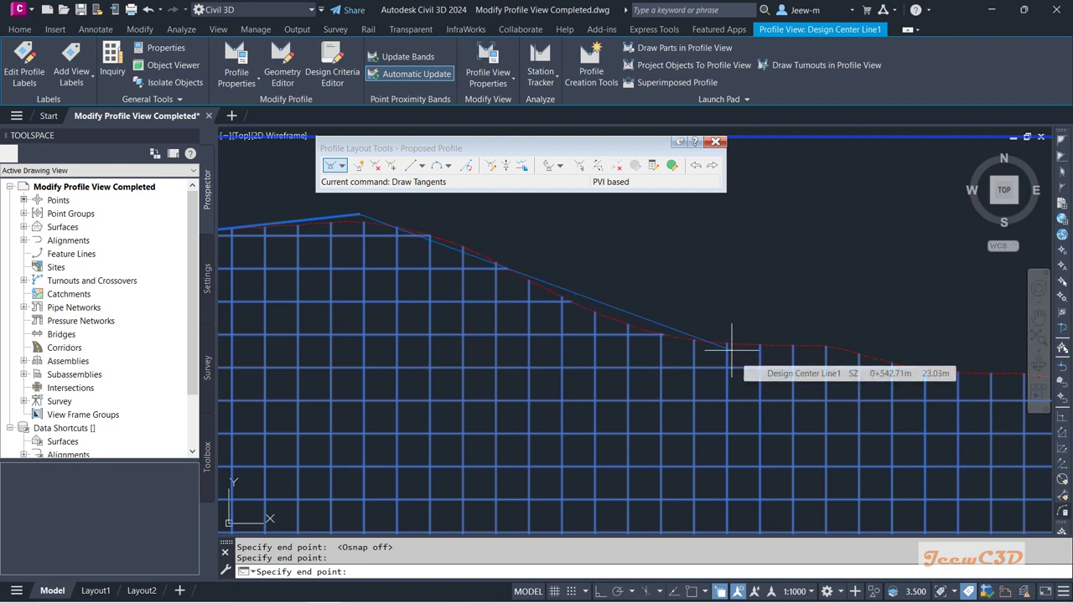
pyautogui.click(670, 339)
pyautogui.moveTo(701, 313); pyautogui.dragTo(558, 330, button='middle')
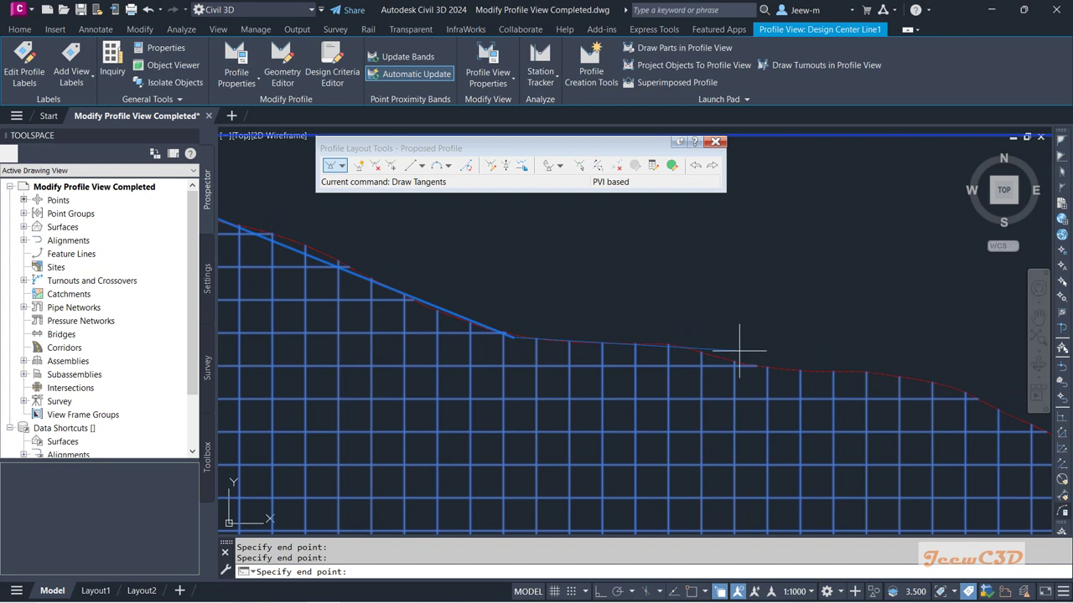
pyautogui.moveTo(958, 378); pyautogui.dragTo(713, 343, button='middle')
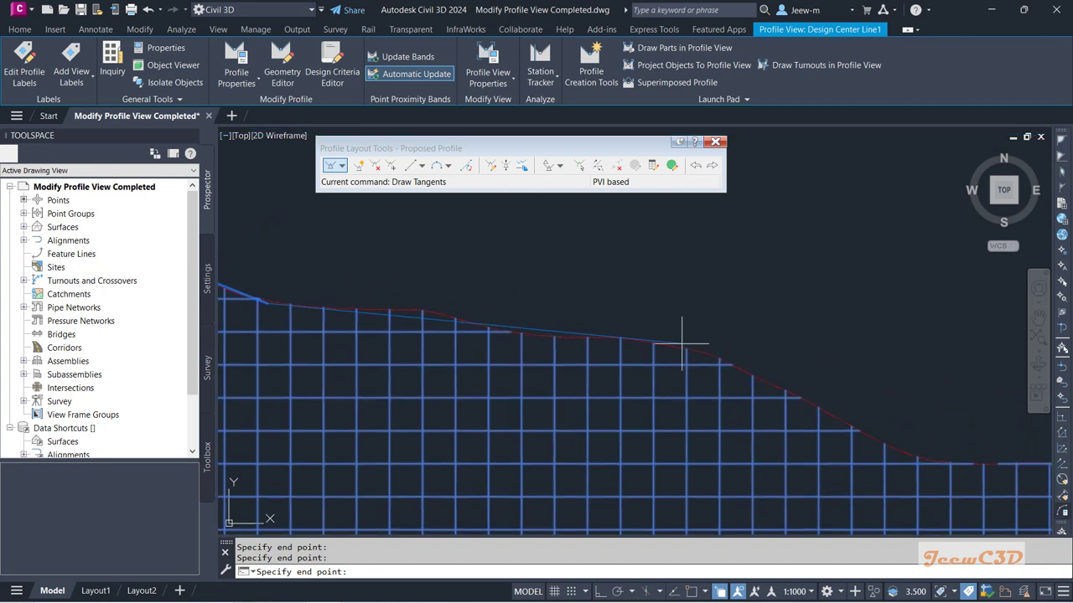
pyautogui.click(727, 352)
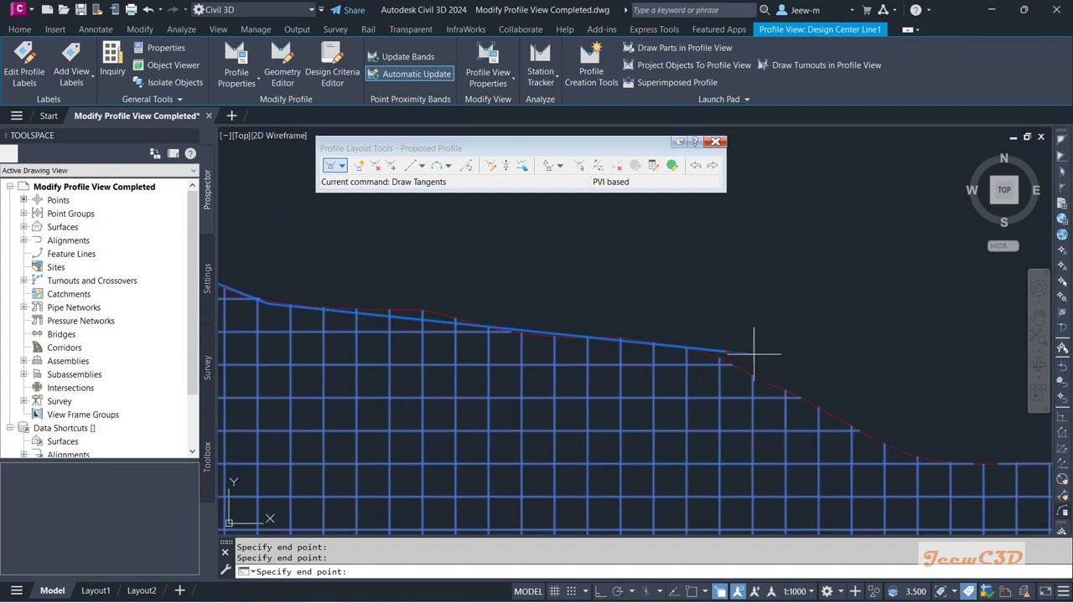
pyautogui.moveTo(750, 360); pyautogui.dragTo(582, 282, button='middle')
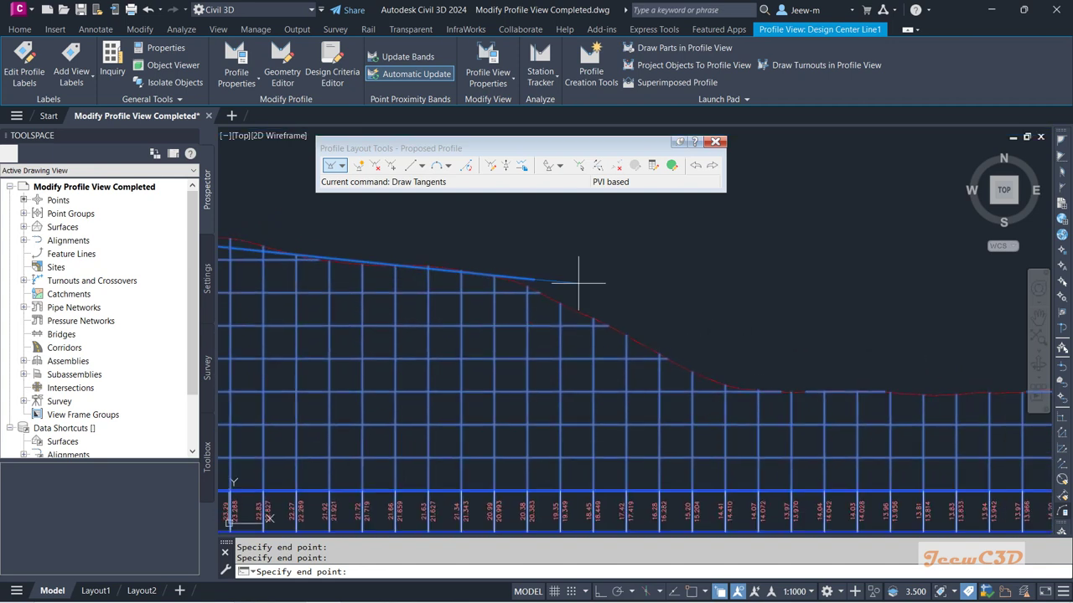
pyautogui.click(737, 392)
# Add a vertex where the ground rises, snap the last tangent to the right edge, and finish
pyautogui.scroll(-3, 743, 365)
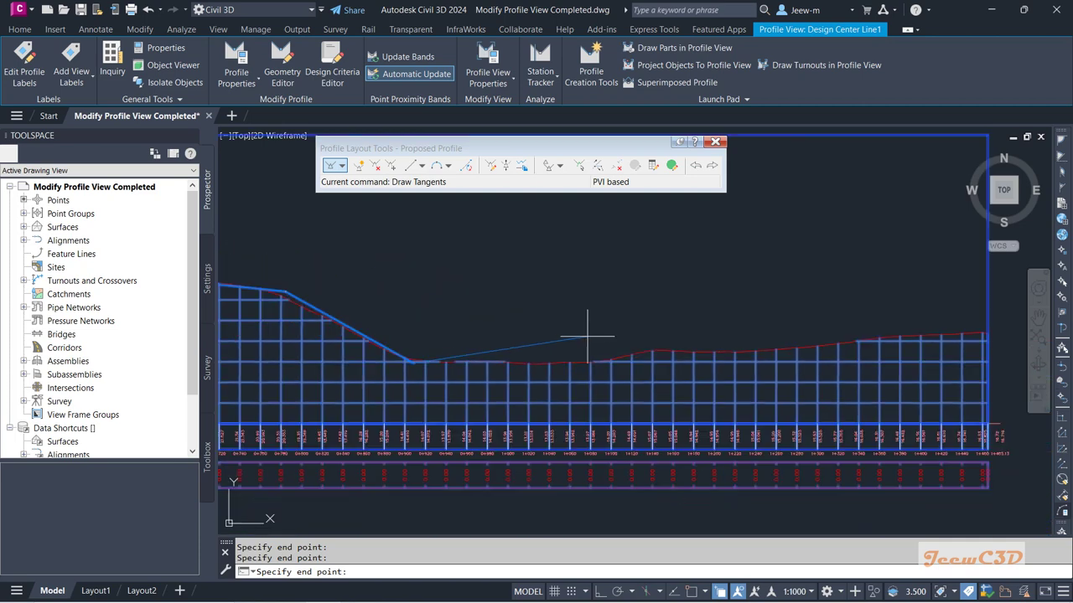
pyautogui.scroll(2, 576, 367)
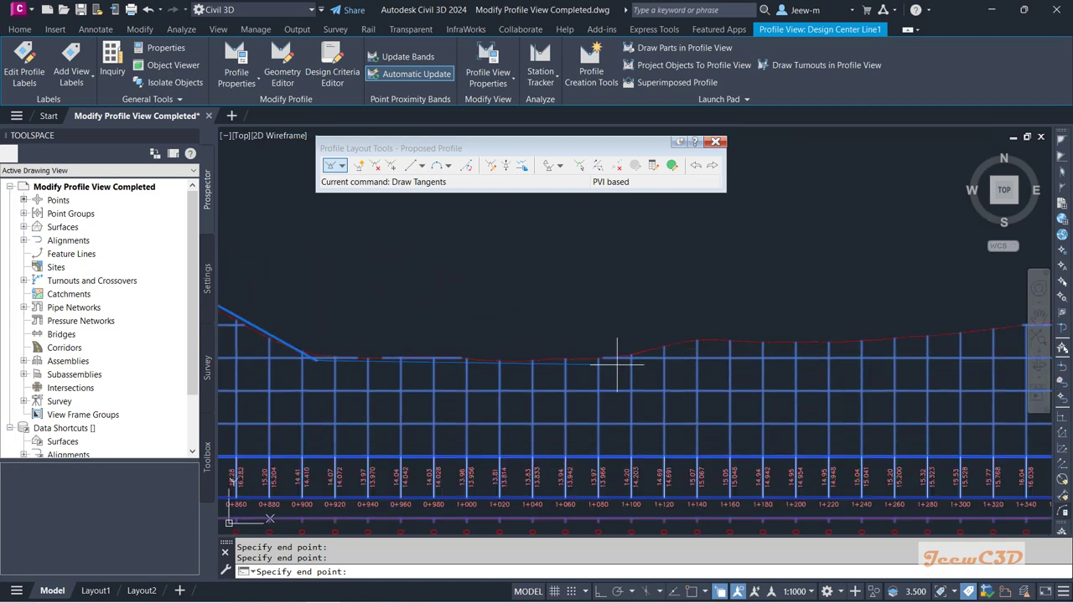
pyautogui.scroll(3, 616, 364)
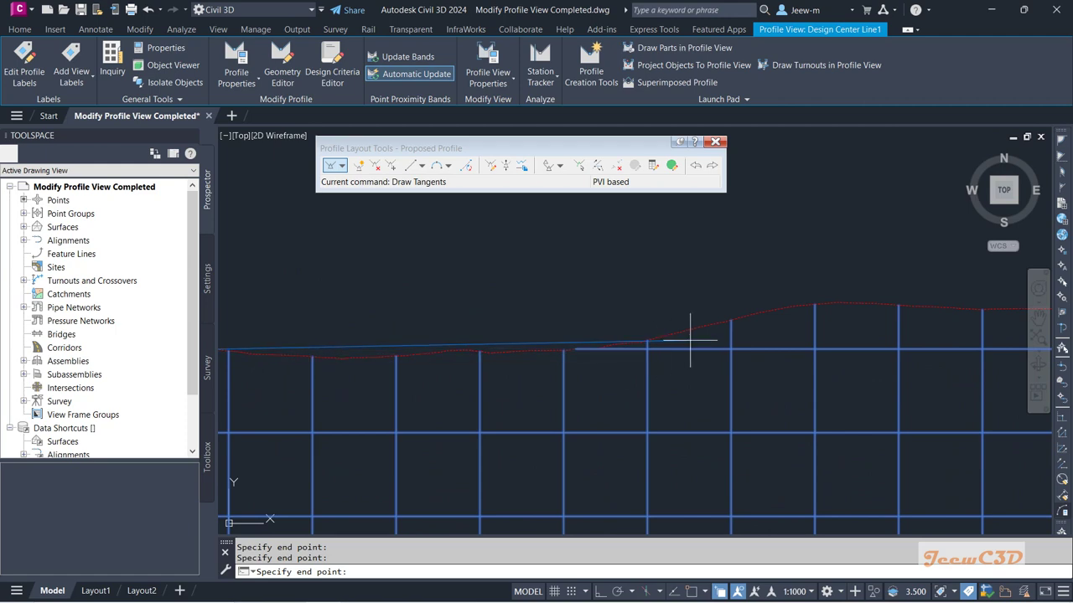
pyautogui.moveTo(811, 302); pyautogui.dragTo(606, 299, button='middle')
pyautogui.click(648, 296)
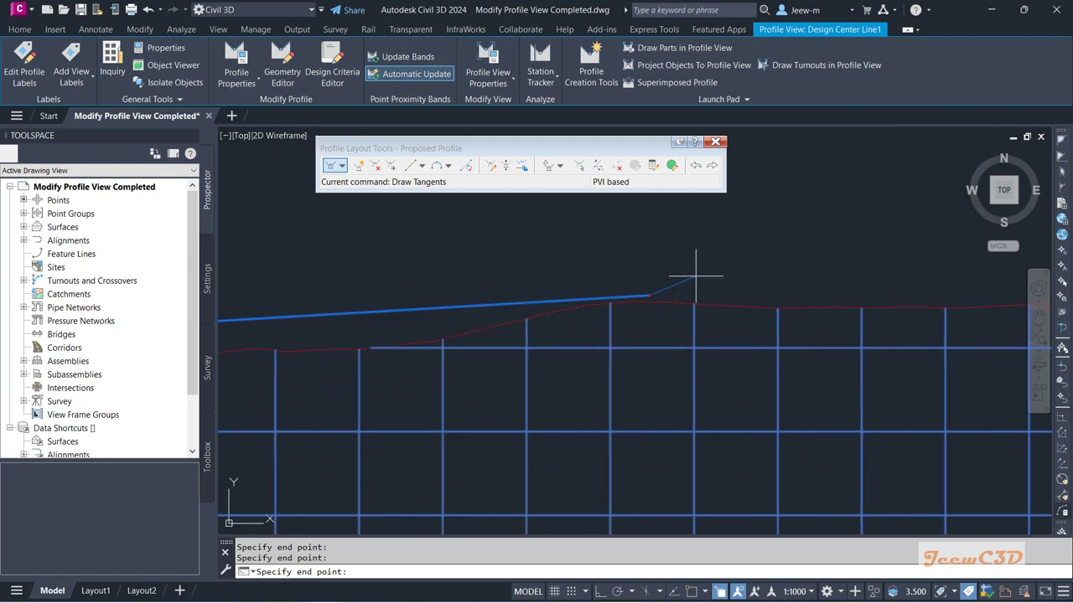
pyautogui.scroll(-3, 696, 275)
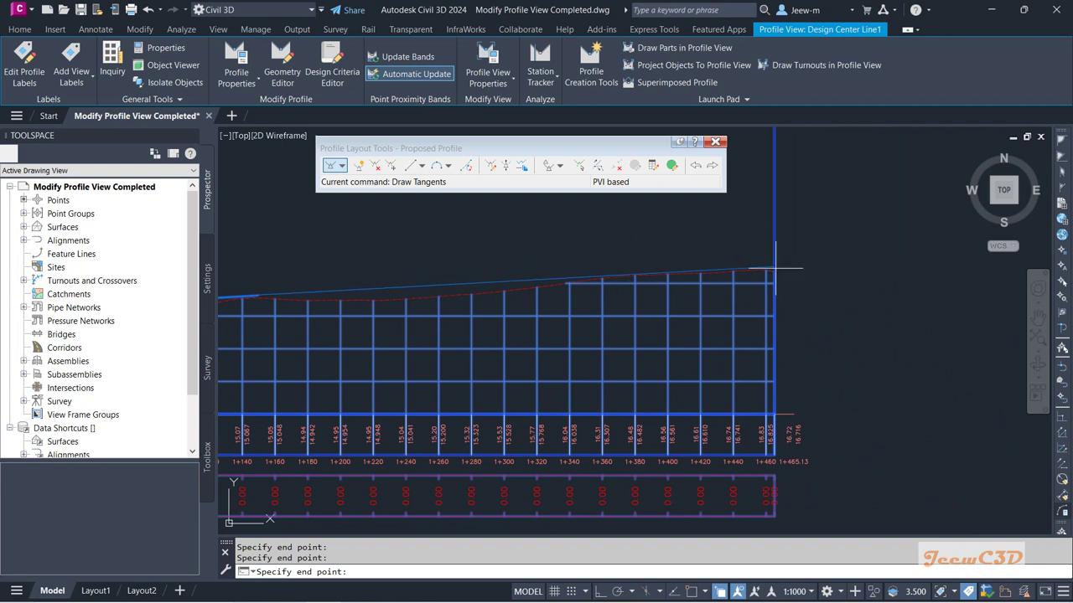
pyautogui.scroll(5, 775, 269)
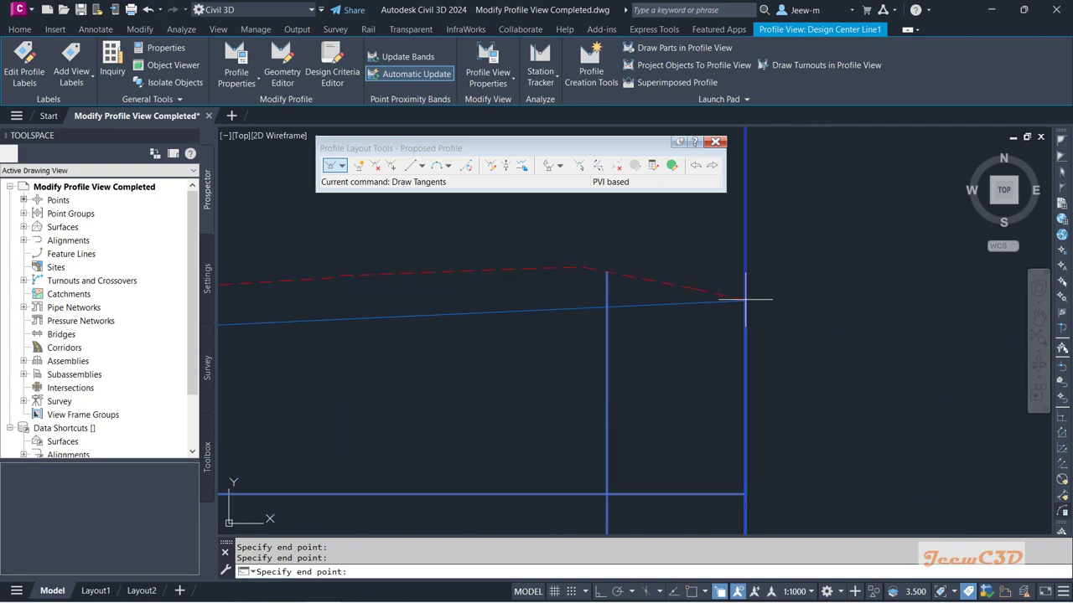
pyautogui.click(691, 592)
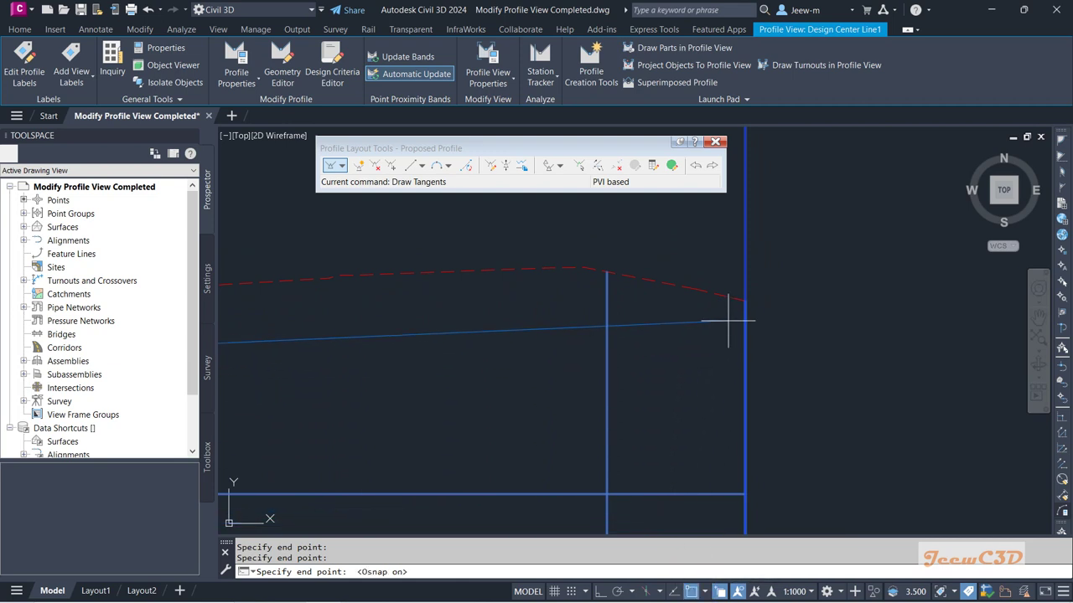
pyautogui.click(744, 300)
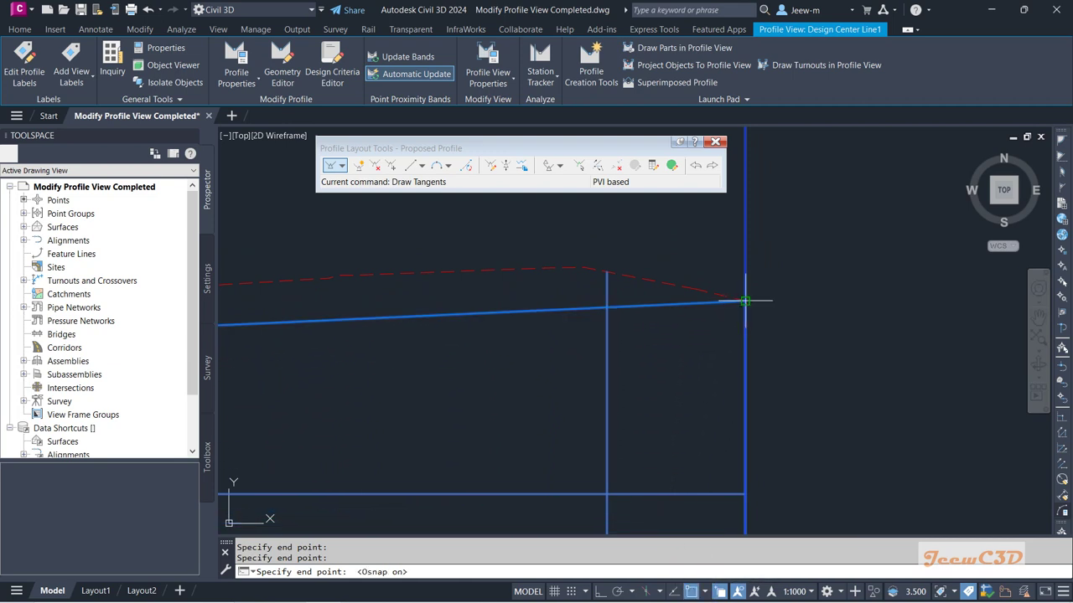
pyautogui.rightClick(745, 300)
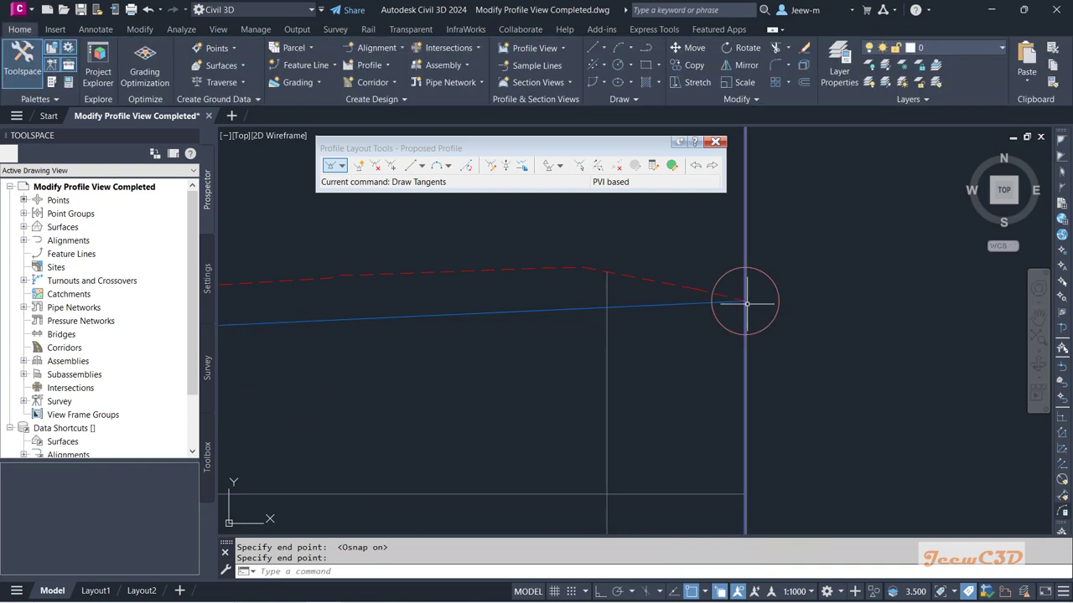
pyautogui.scroll(-6, 541, 341)
pyautogui.scroll(-4, 541, 341)
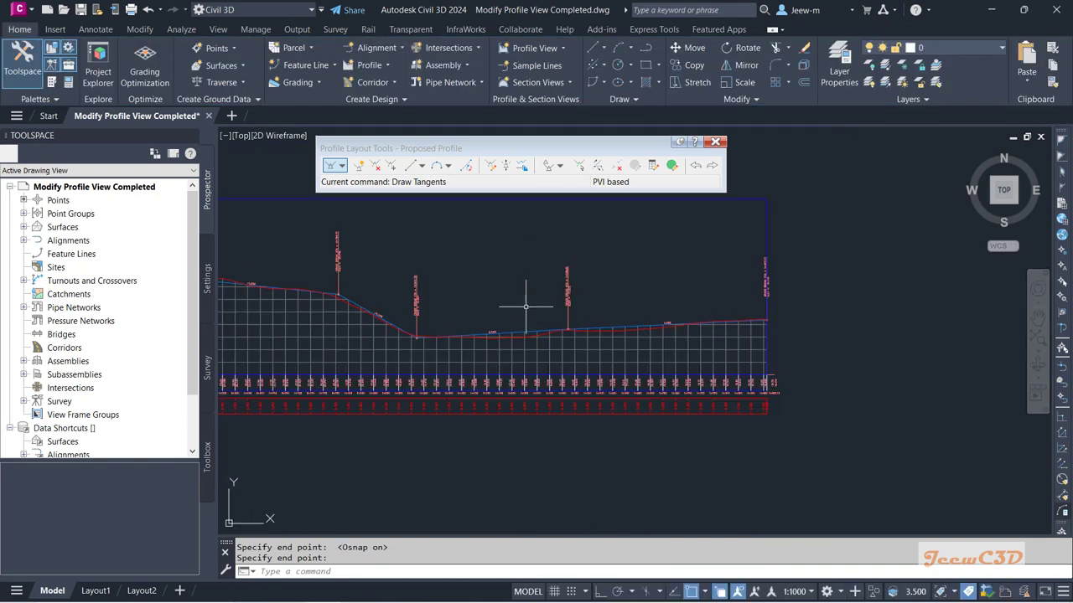
pyautogui.moveTo(550, 311); pyautogui.dragTo(566, 313, button='middle')
pyautogui.scroll(6, 567, 313)
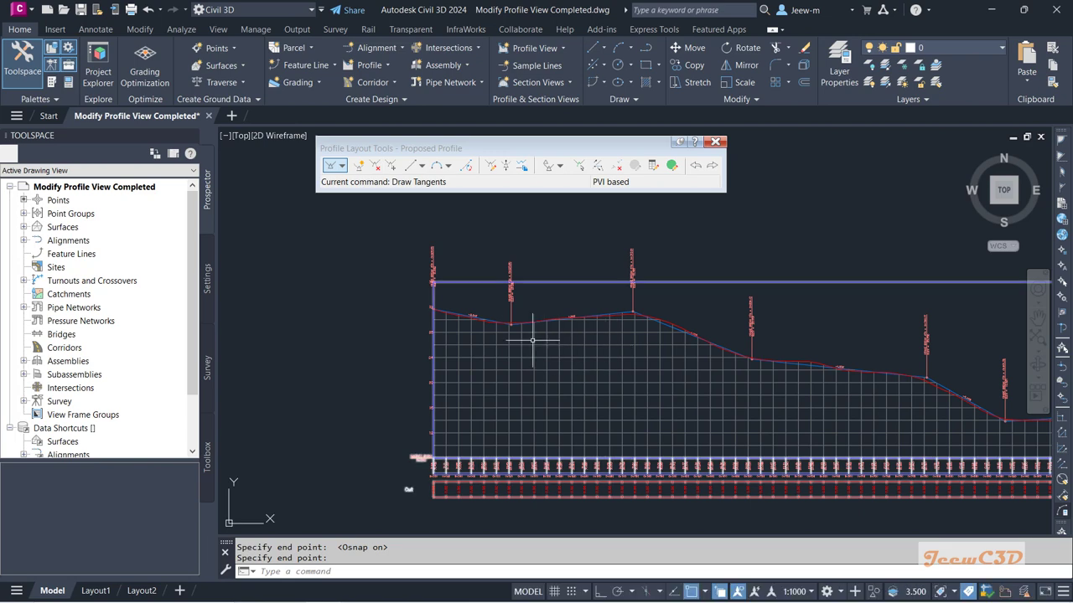
pyautogui.scroll(3, 462, 326)
pyautogui.scroll(-2, 591, 298)
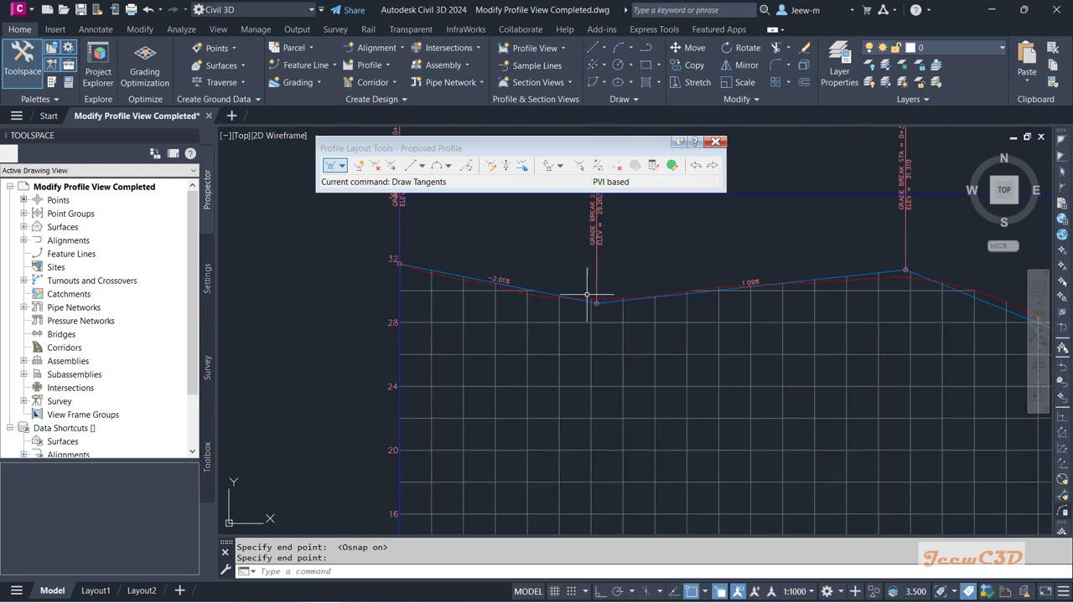
pyautogui.scroll(2, 450, 311)
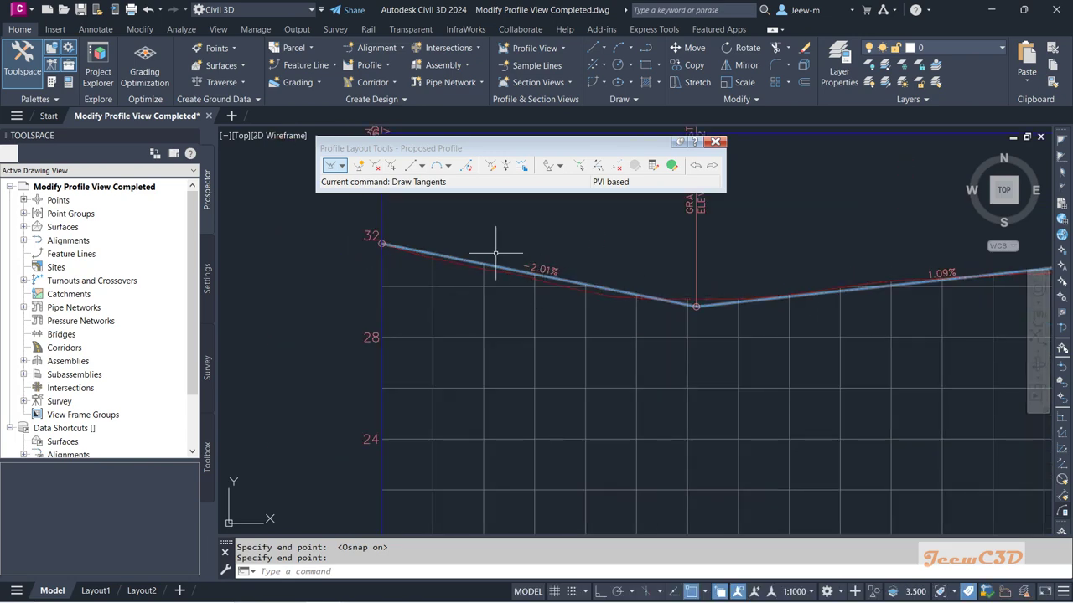
pyautogui.moveTo(586, 276); pyautogui.dragTo(493, 293, button='middle')
pyautogui.scroll(3, 407, 297)
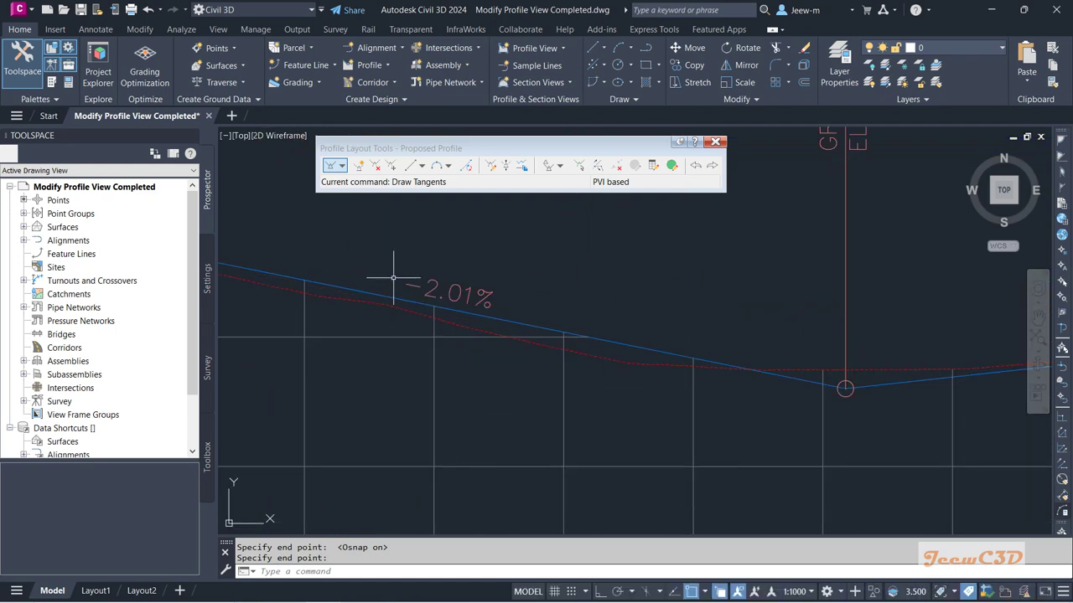
pyautogui.scroll(-3, 474, 299)
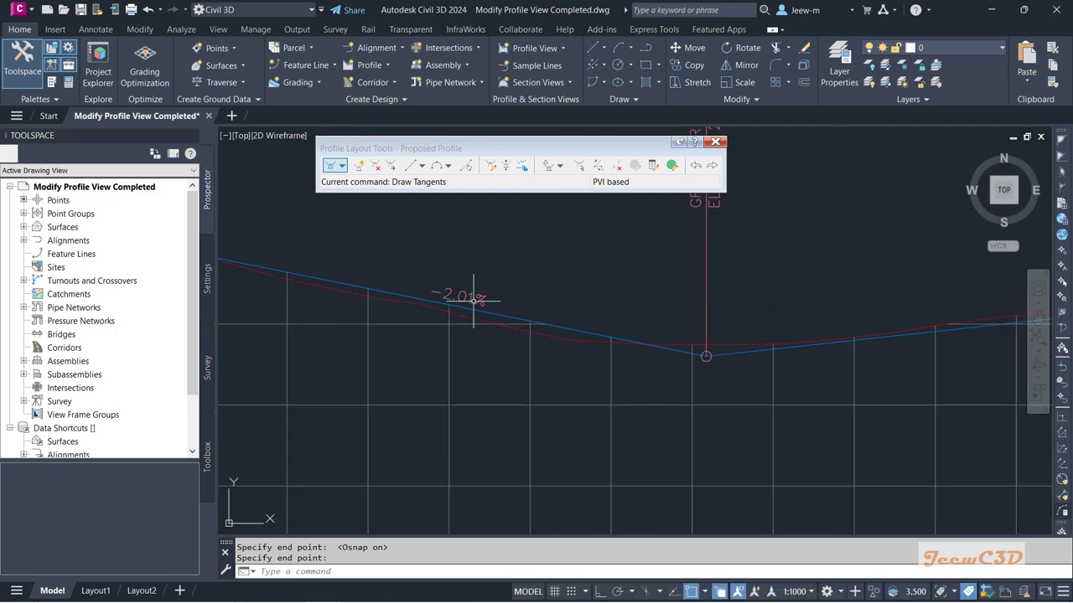
pyautogui.scroll(3, 746, 299)
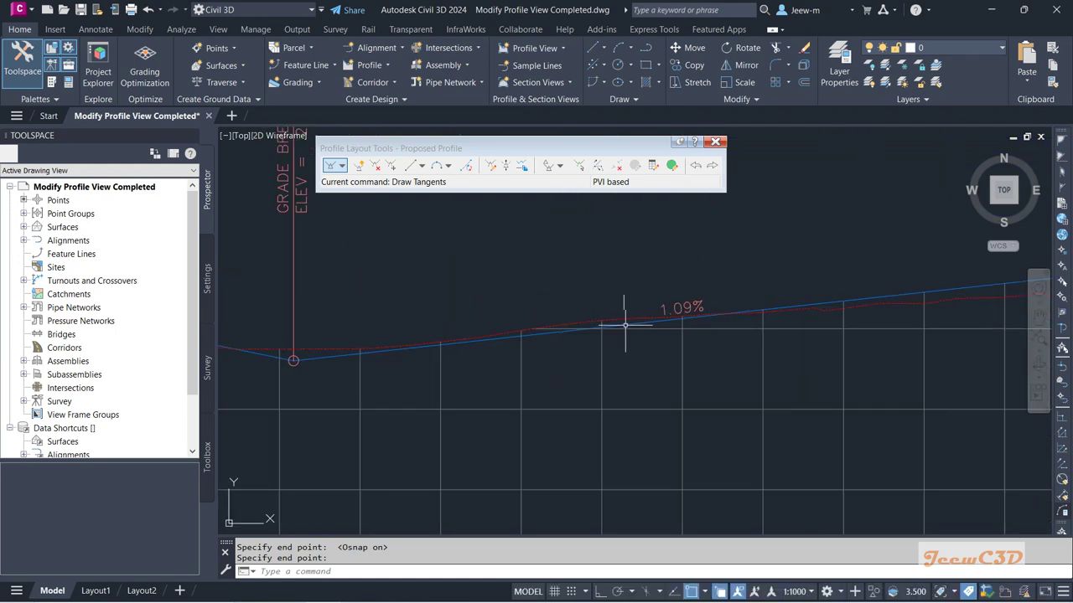
pyautogui.moveTo(551, 299); pyautogui.dragTo(635, 342, button='middle')
pyautogui.scroll(-2, 587, 346)
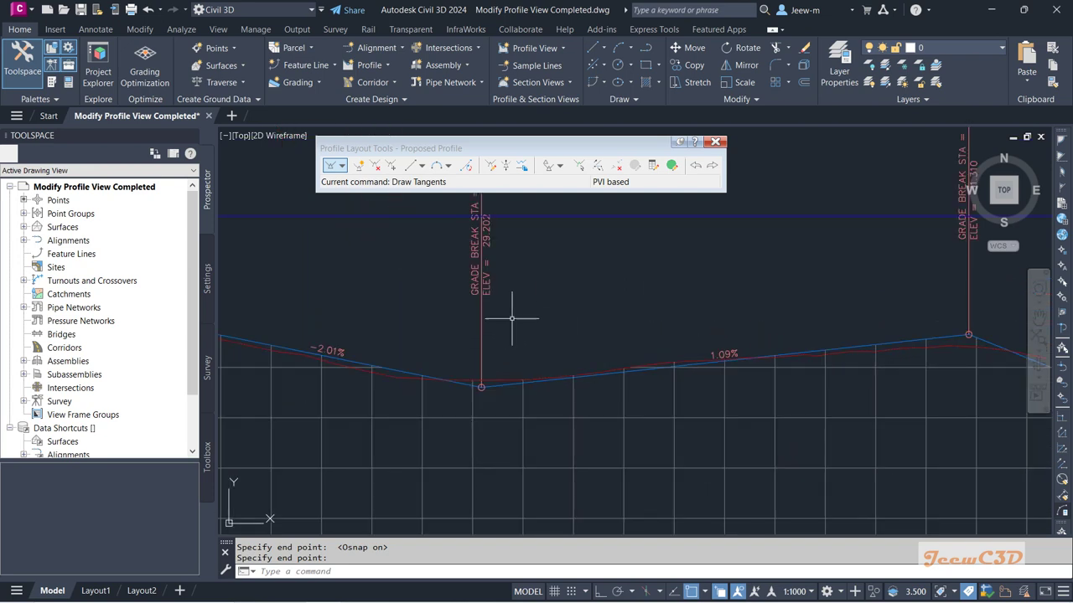
pyautogui.scroll(-1, 512, 319)
pyautogui.scroll(-2, 549, 404)
pyautogui.scroll(2, 543, 367)
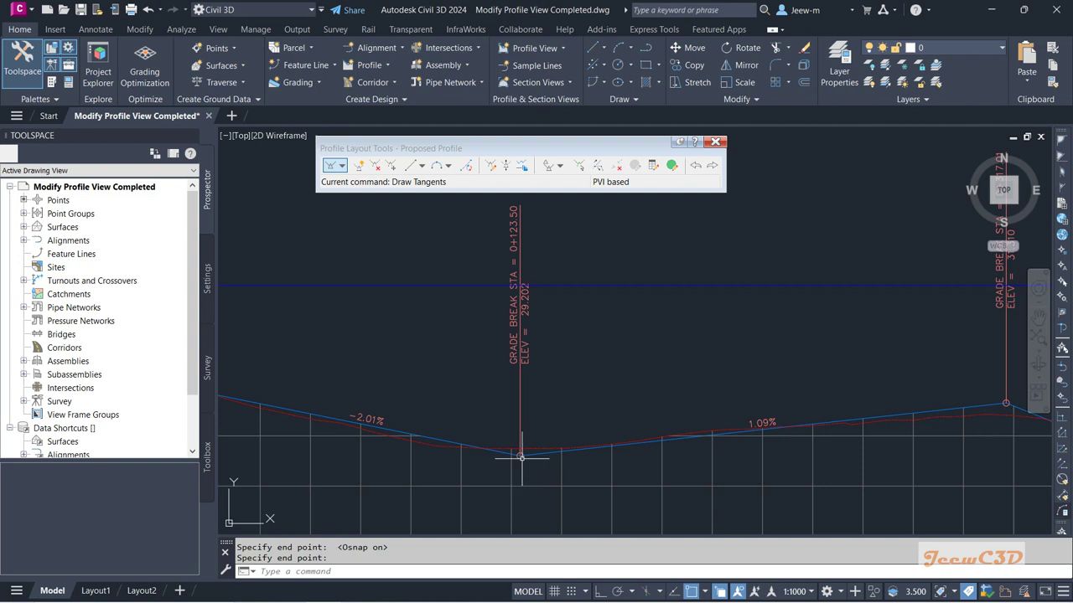
pyautogui.scroll(2, 526, 328)
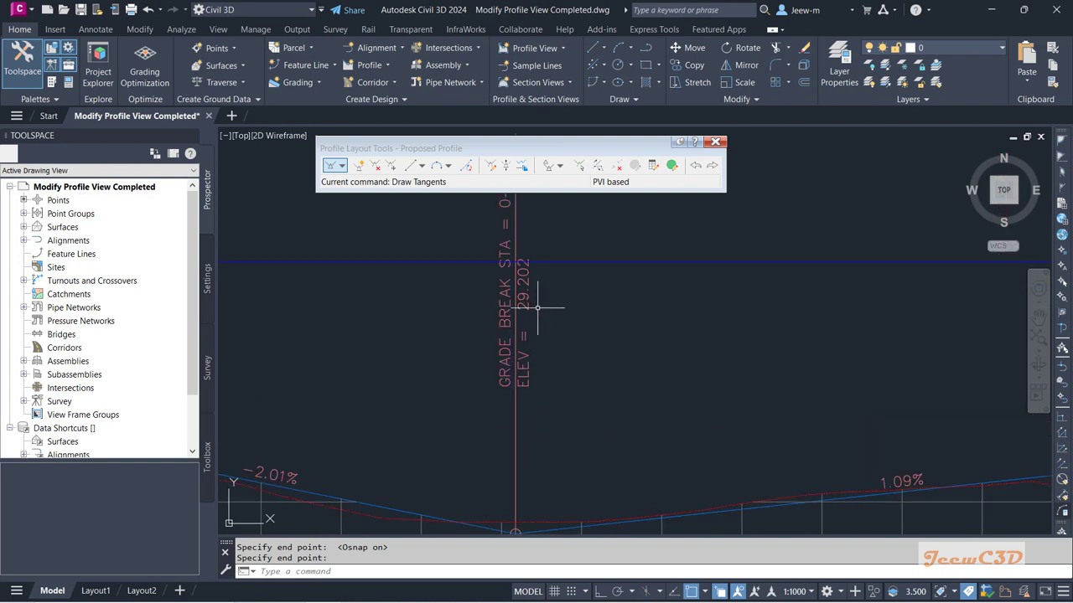
pyautogui.scroll(-1, 541, 295)
pyautogui.scroll(-1, 541, 306)
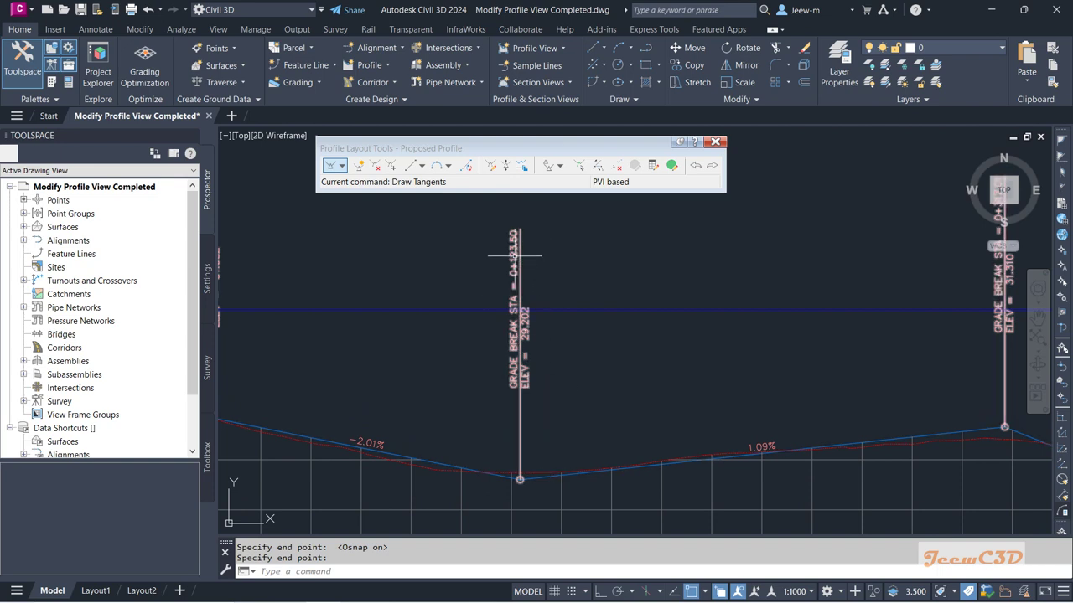
pyautogui.scroll(1, 507, 268)
pyautogui.scroll(-3, 525, 308)
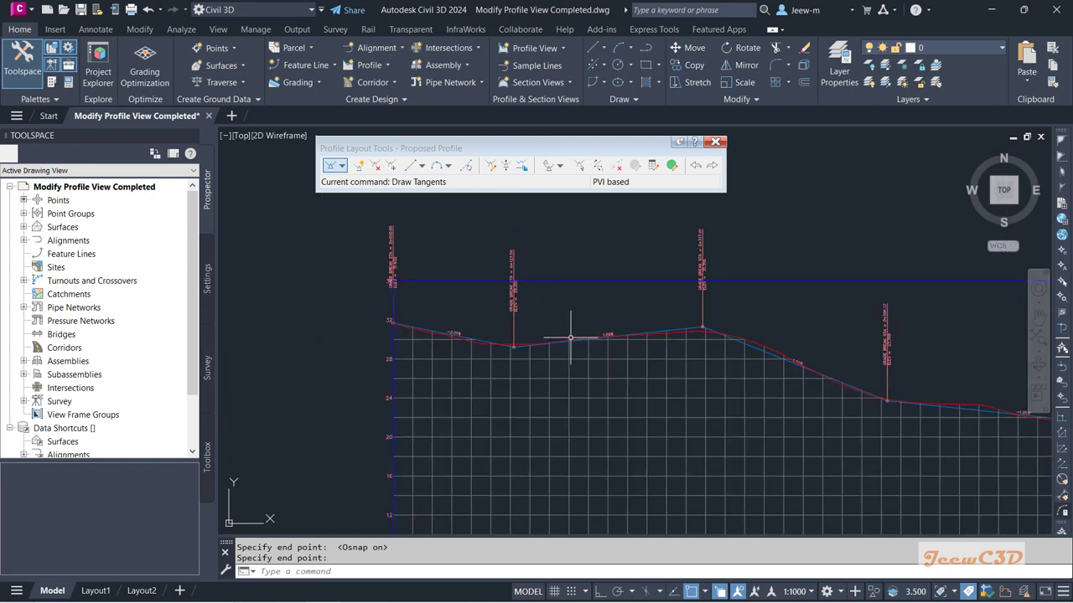
pyautogui.scroll(-4, 486, 311)
pyautogui.moveTo(646, 357); pyautogui.dragTo(626, 336, button='middle')
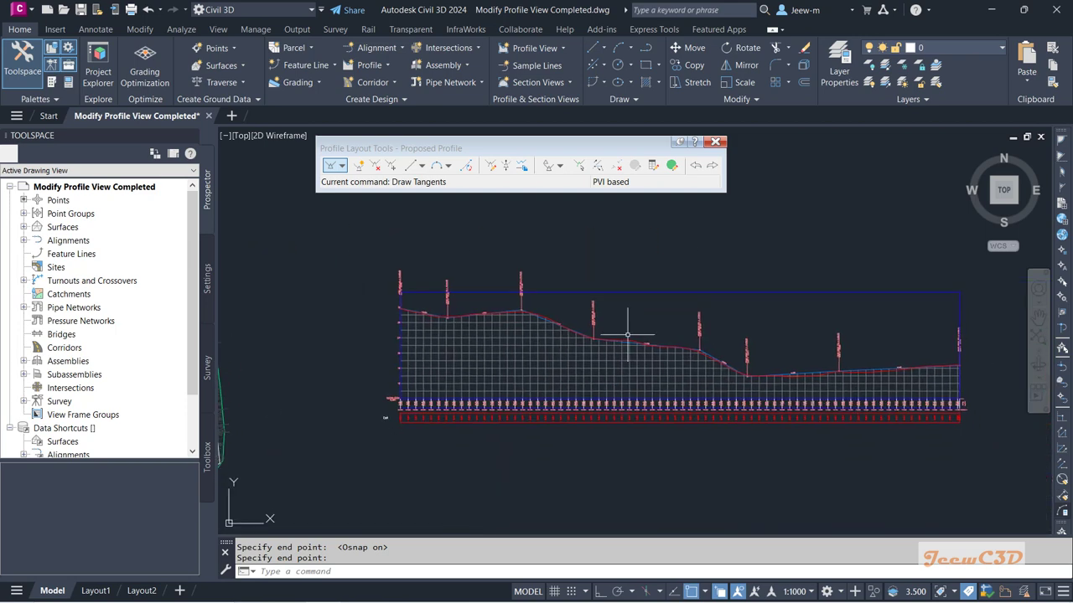
pyautogui.moveTo(428, 306); pyautogui.dragTo(500, 325, button='middle')
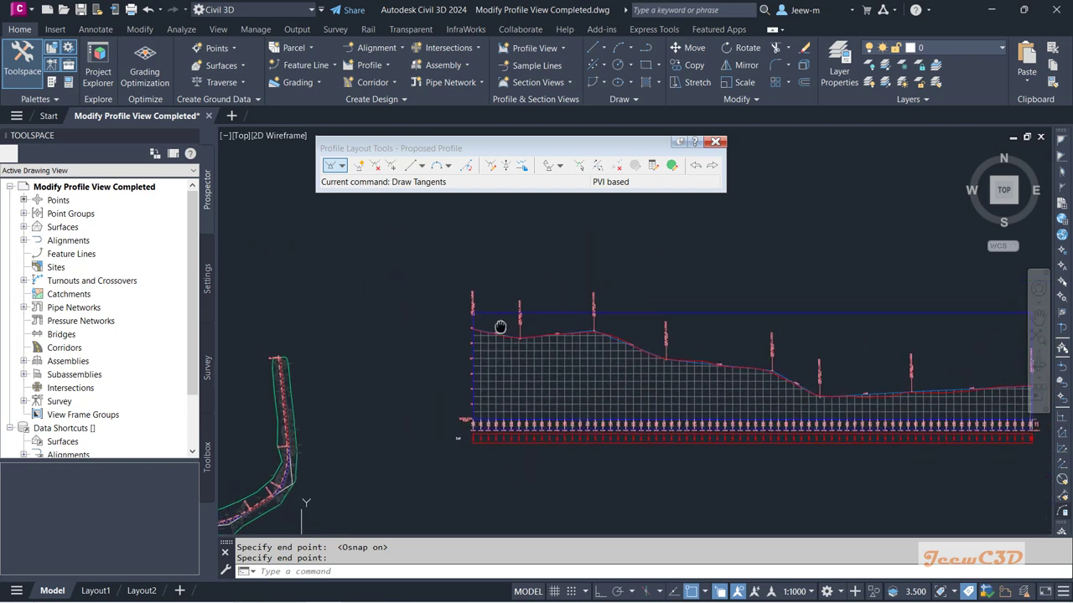
pyautogui.scroll(5, 500, 326)
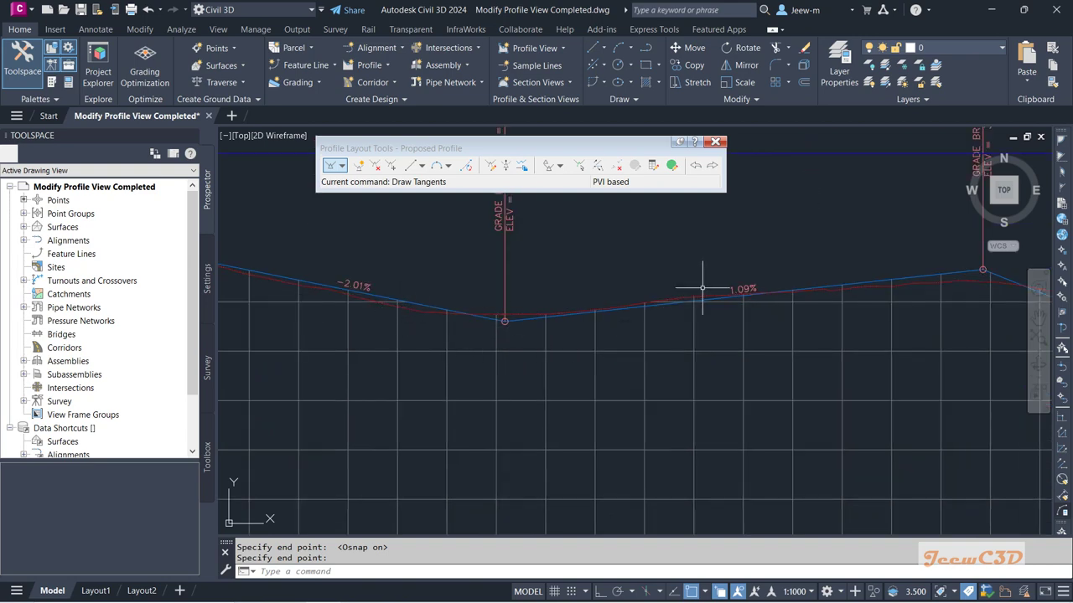
pyautogui.moveTo(701, 272); pyautogui.dragTo(651, 293, button='middle')
pyautogui.scroll(-2, 651, 292)
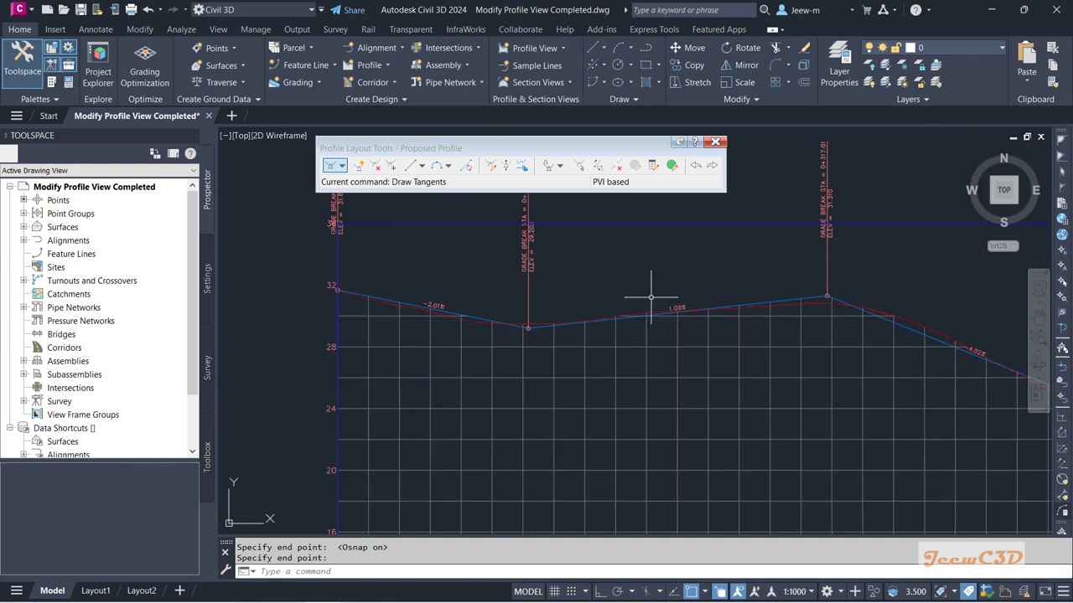
# Choose Free Vertical Parabola (PVI based) under More Free Vertical Curves
pyautogui.click(448, 167)
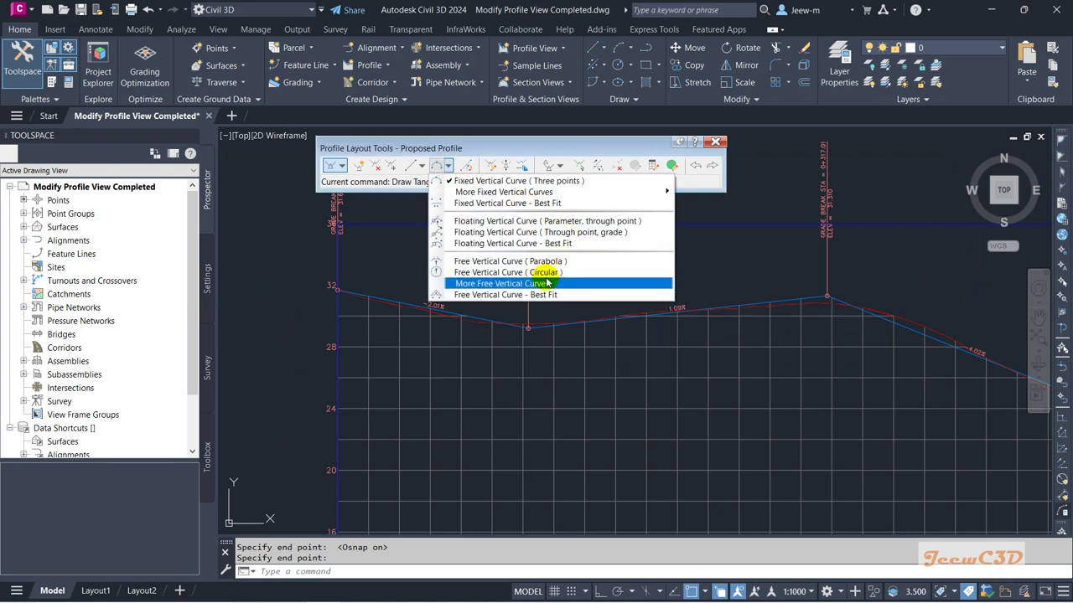
pyautogui.moveTo(500, 285)
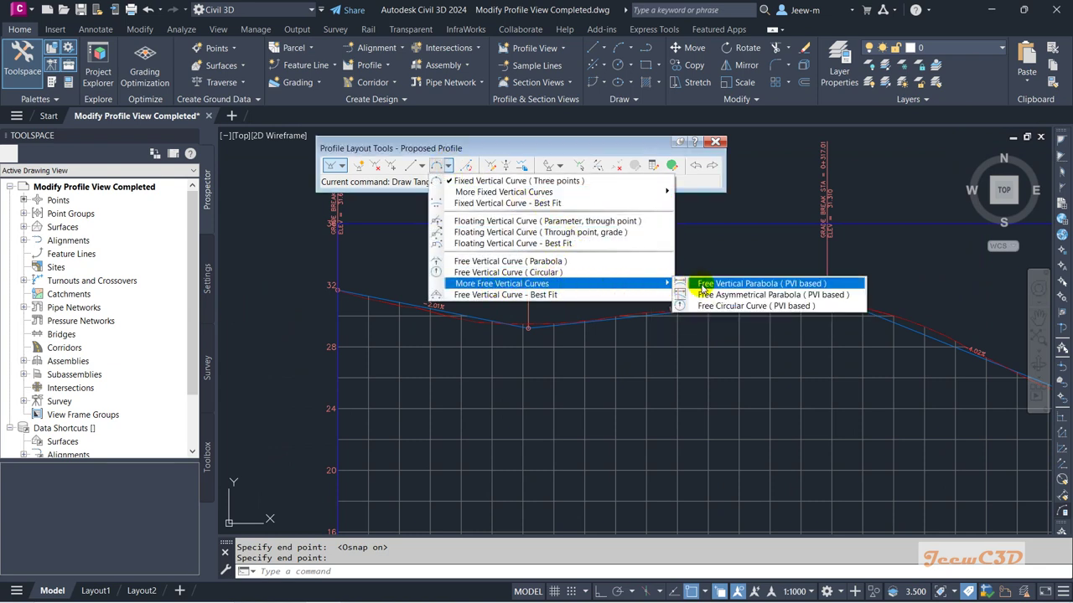
pyautogui.click(819, 285)
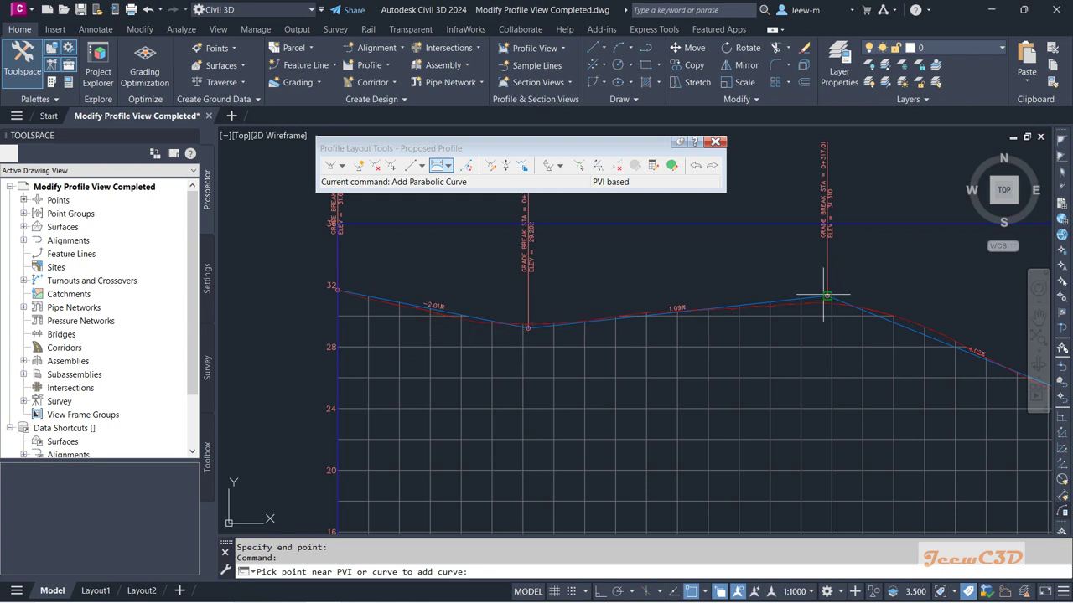
# Add a 40 m parabolic curve at the first sag PVI
pyautogui.click(527, 328)
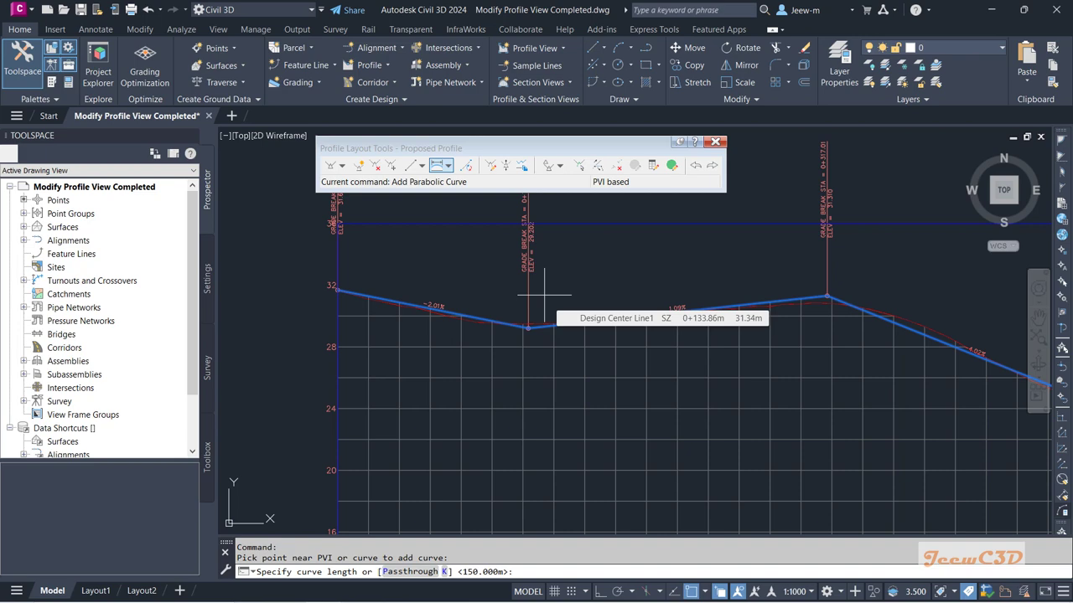
pyautogui.moveTo(544, 295); pyautogui.dragTo(525, 348, button='middle')
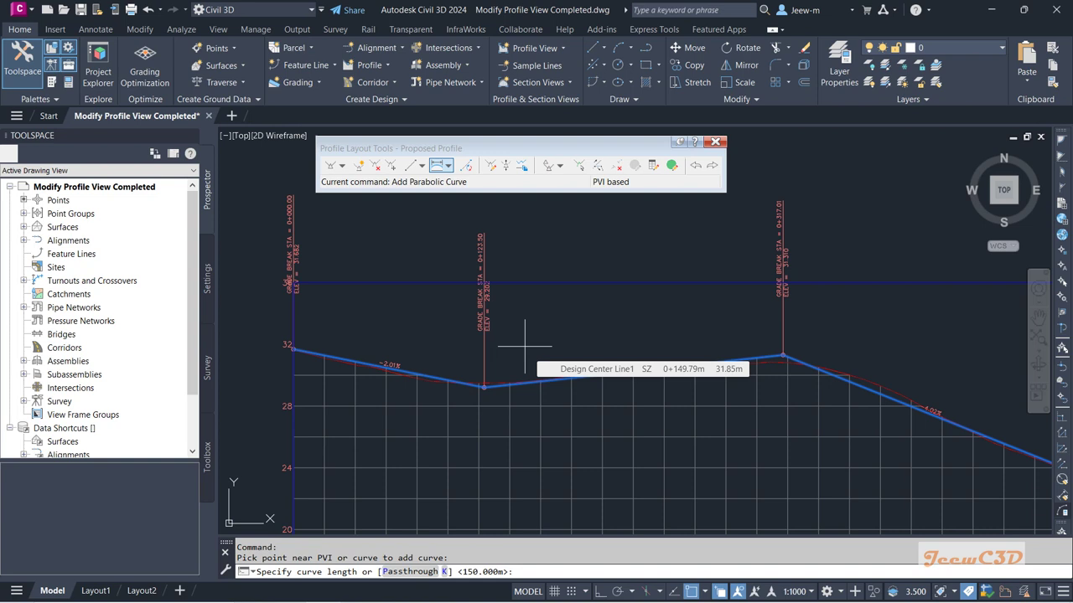
pyautogui.write('4')
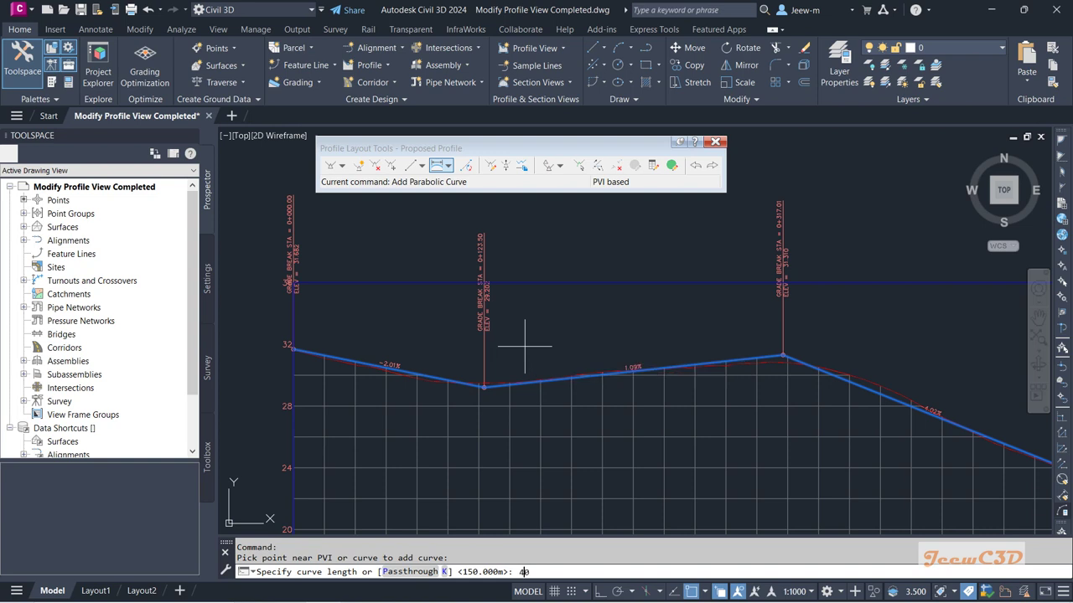
pyautogui.write('0')
pyautogui.press('Return')
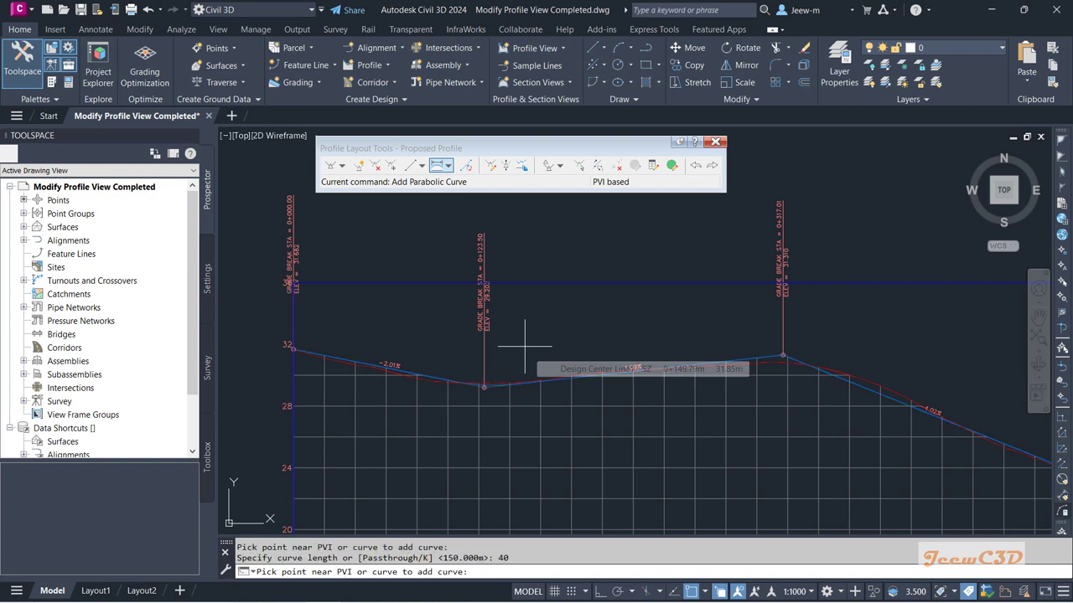
# Add a 50 m parabolic curve at the crest PVI
pyautogui.scroll(2, 503, 368)
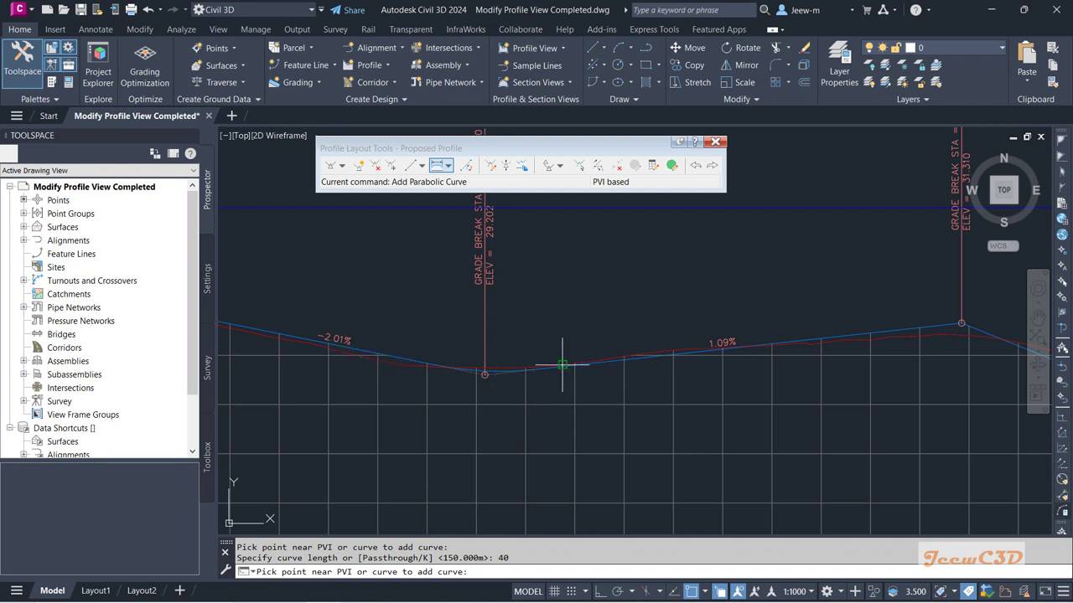
pyautogui.moveTo(699, 296); pyautogui.dragTo(580, 299, button='middle')
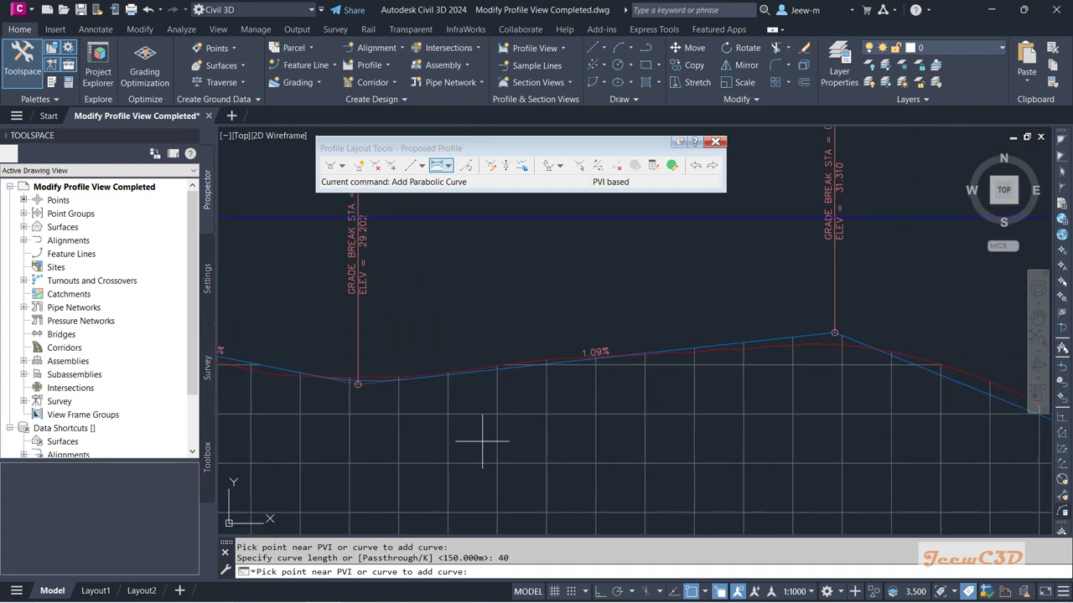
pyautogui.scroll(-4, 639, 452)
pyautogui.moveTo(700, 435)
pyautogui.mouseDown(button='middle')
pyautogui.moveTo(790, 381)
pyautogui.moveTo(561, 363)
pyautogui.mouseUp(button='middle')
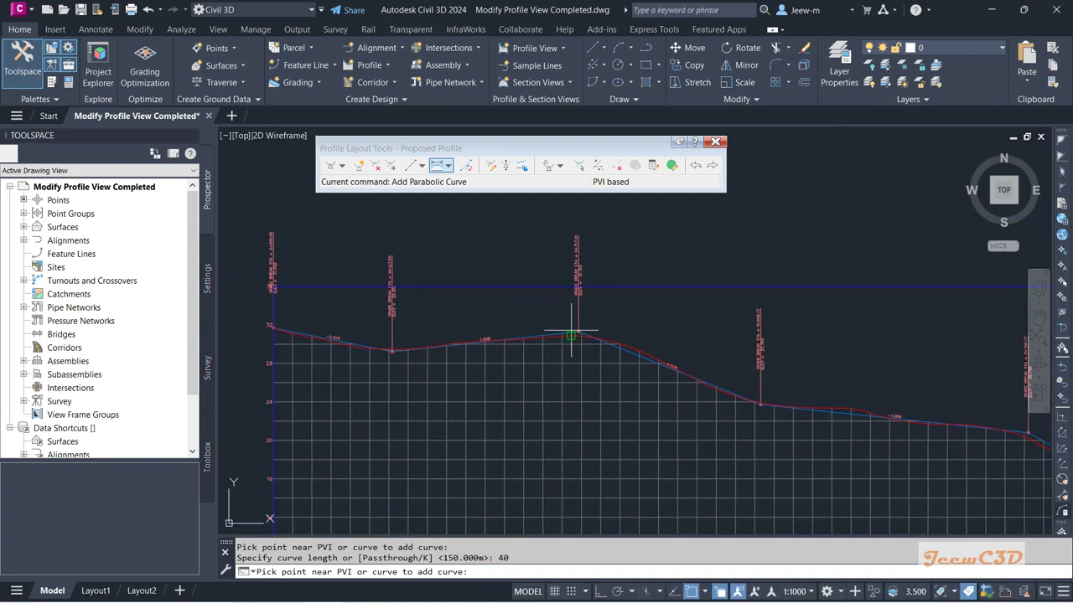
pyautogui.click(578, 332)
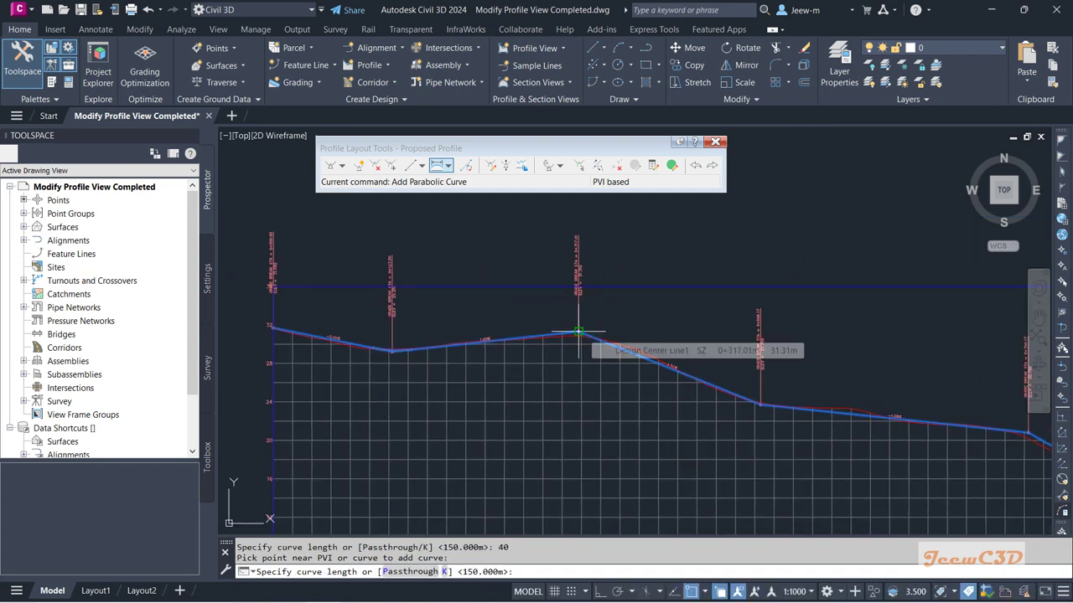
pyautogui.write('50')
pyautogui.press('Return')
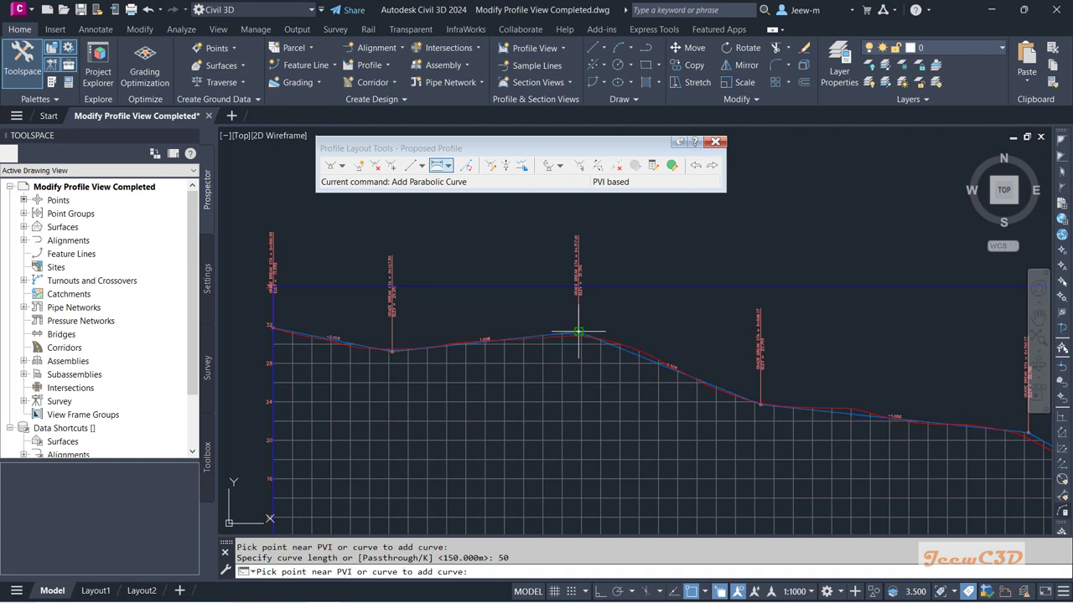
# Add a 60 m curve and a 100 m curve at the next two PVIs
pyautogui.click(759, 405)
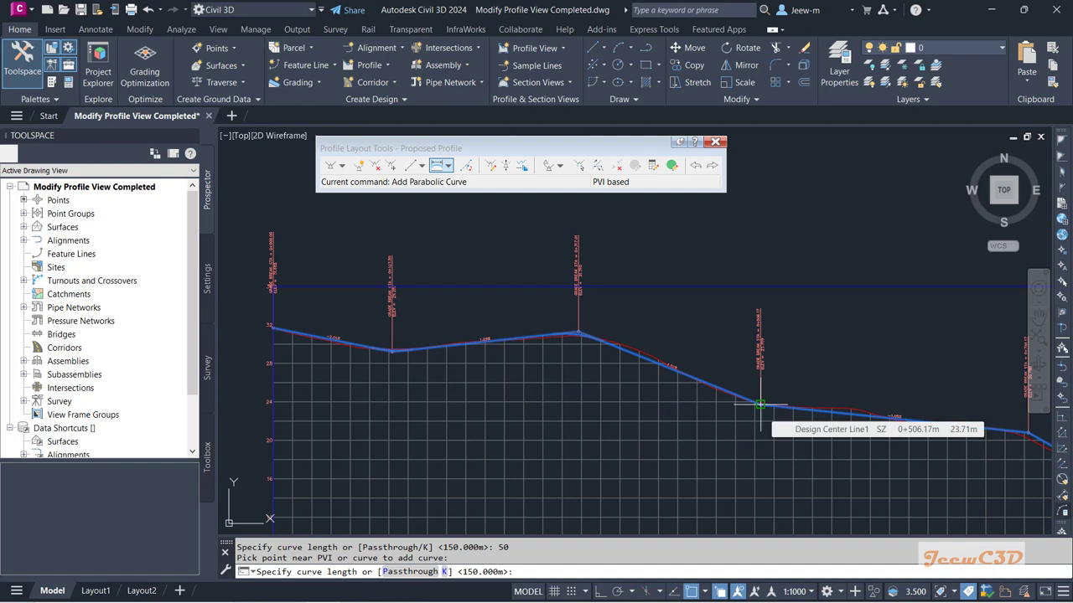
pyautogui.write('60')
pyautogui.press('Return')
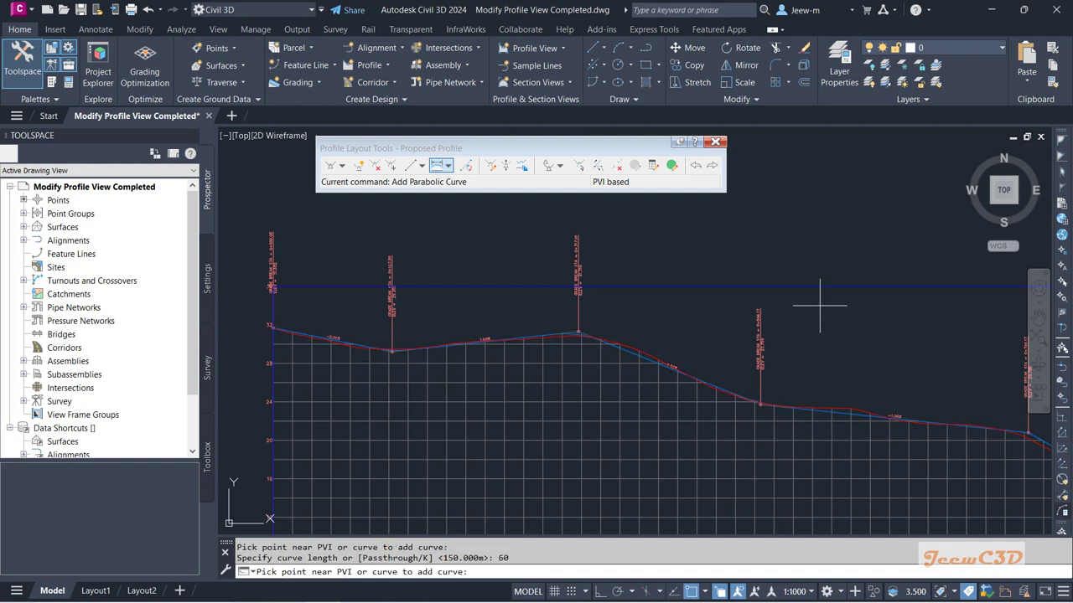
pyautogui.scroll(-3, 561, 319)
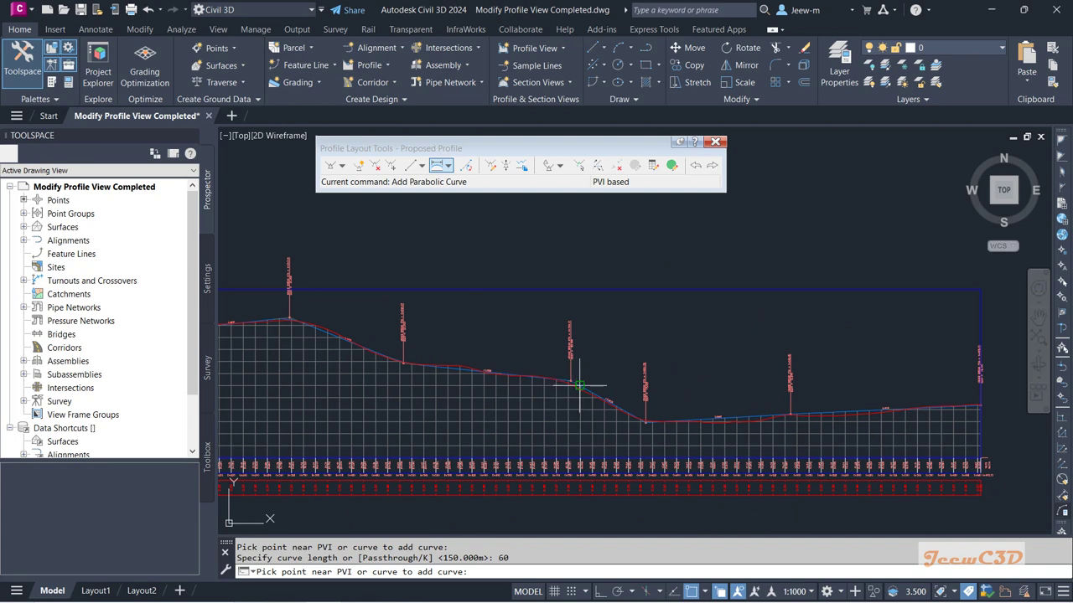
pyautogui.click(566, 380)
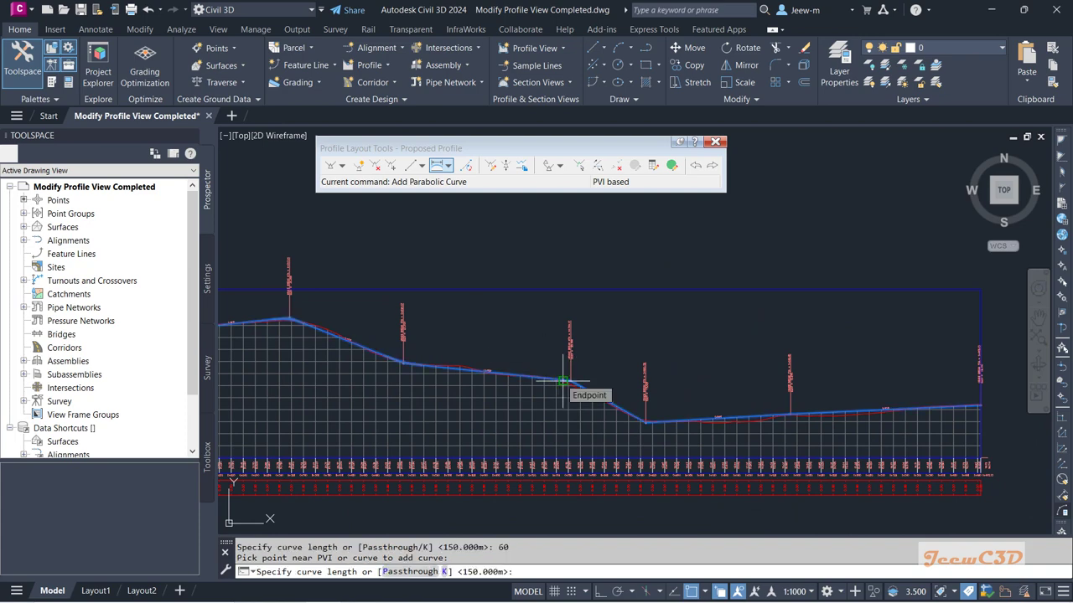
pyautogui.press('Return')
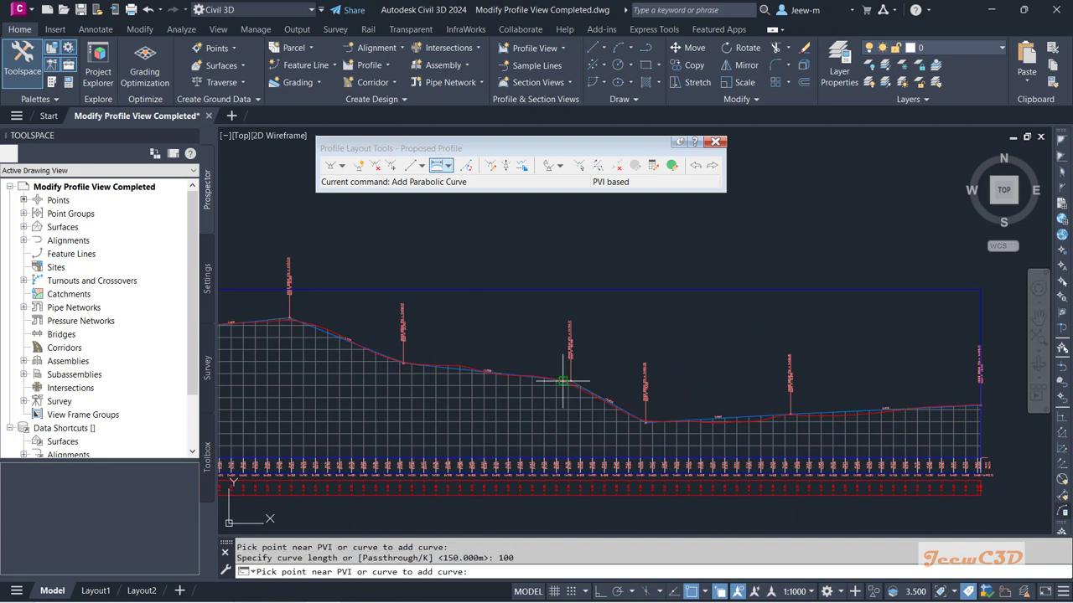
# Add a 50 m curve at the sag PVI at 0+908.78 after 500 m fails
pyautogui.scroll(4, 574, 394)
pyautogui.scroll(-2, 607, 394)
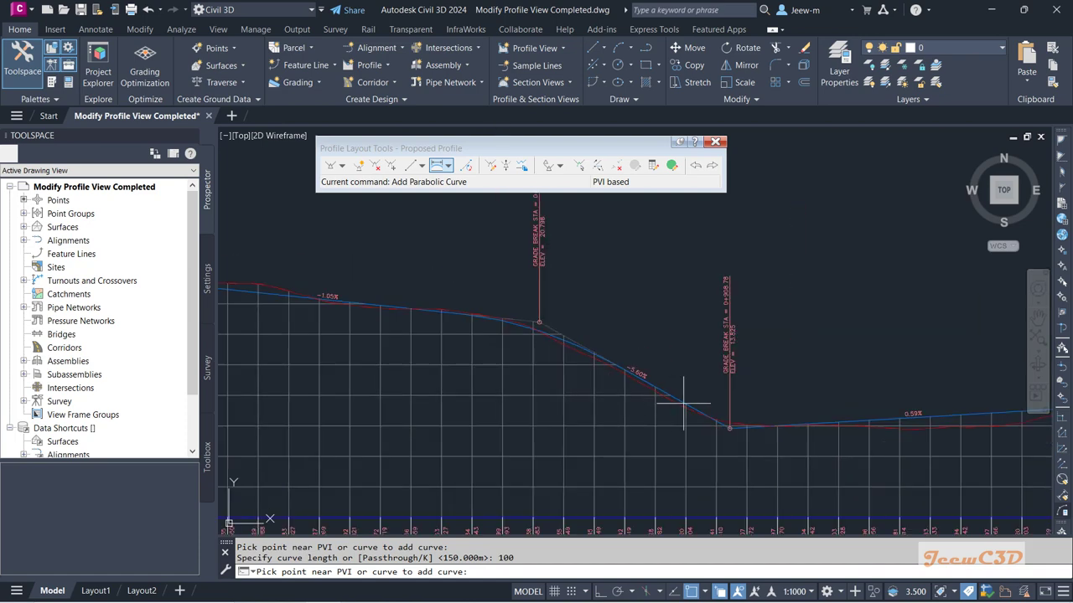
pyautogui.scroll(3, 646, 429)
pyautogui.scroll(-3, 721, 432)
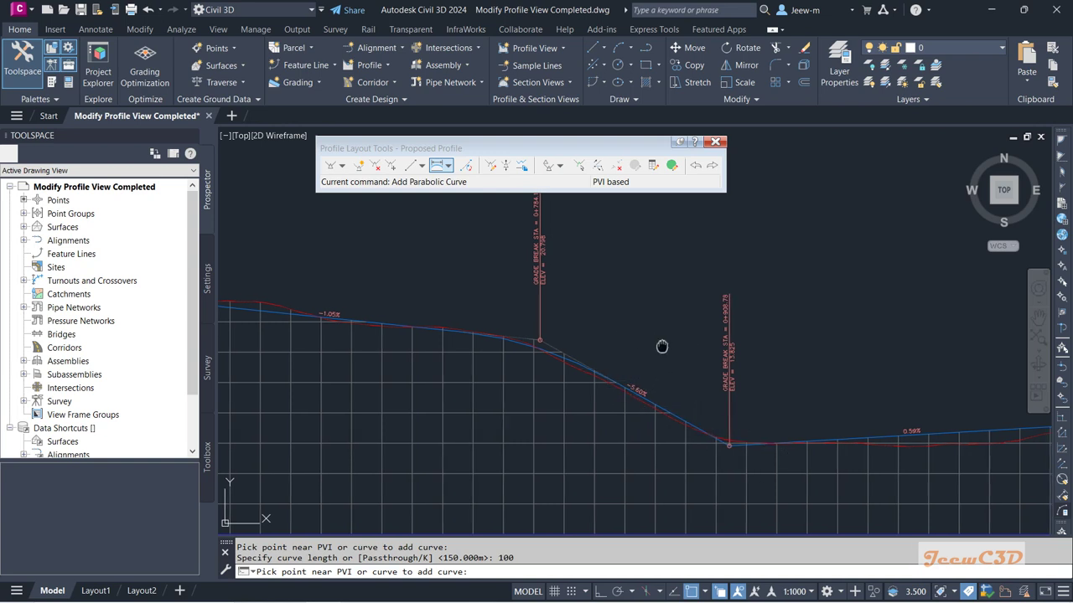
pyautogui.moveTo(663, 349); pyautogui.dragTo(536, 335, button='middle')
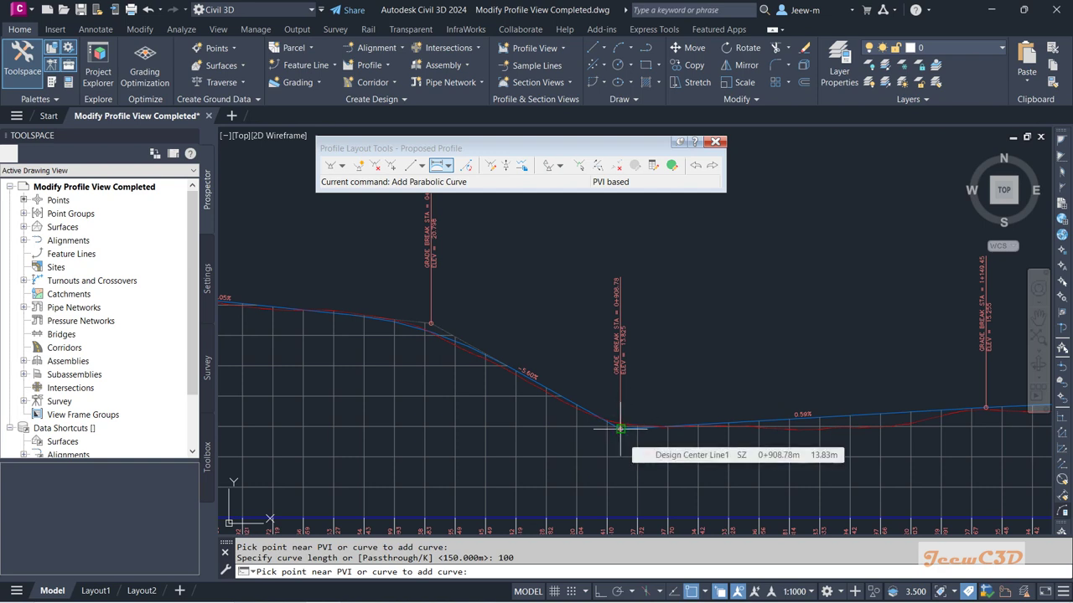
pyautogui.click(621, 429)
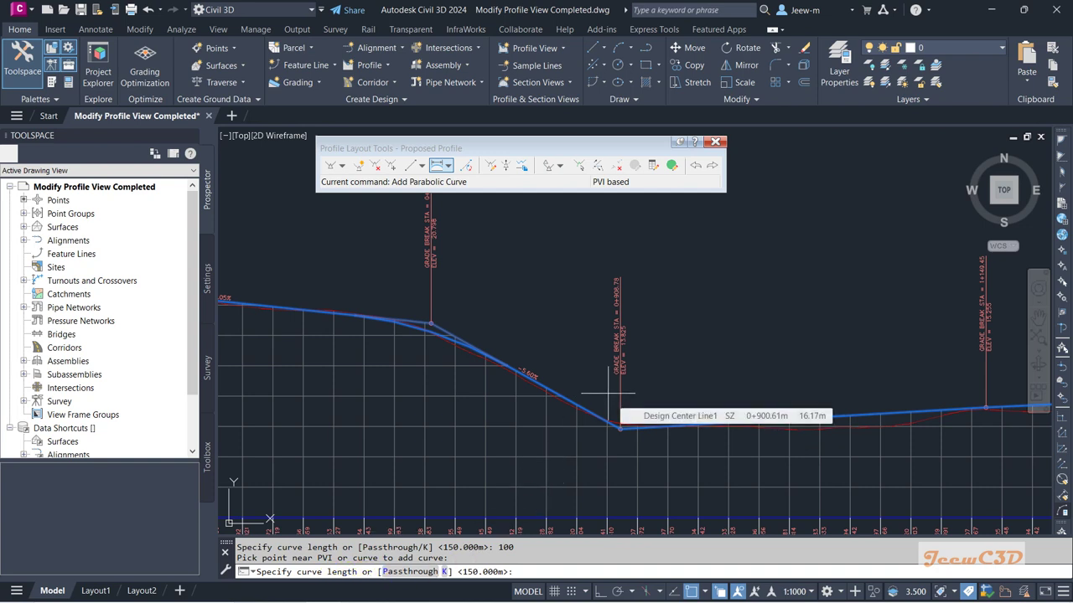
pyautogui.write('500')
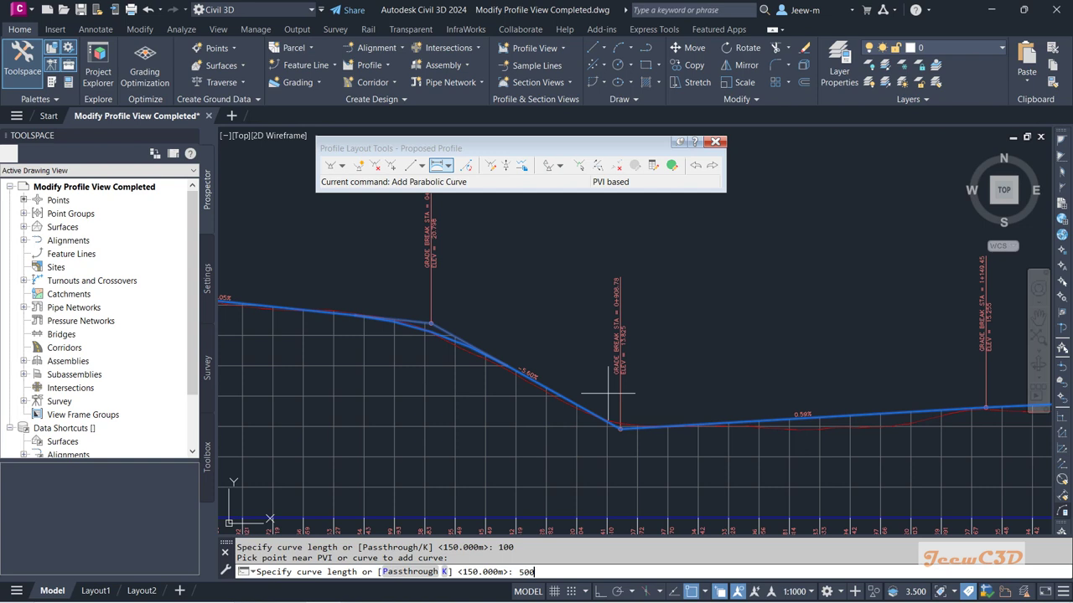
pyautogui.press('Return')
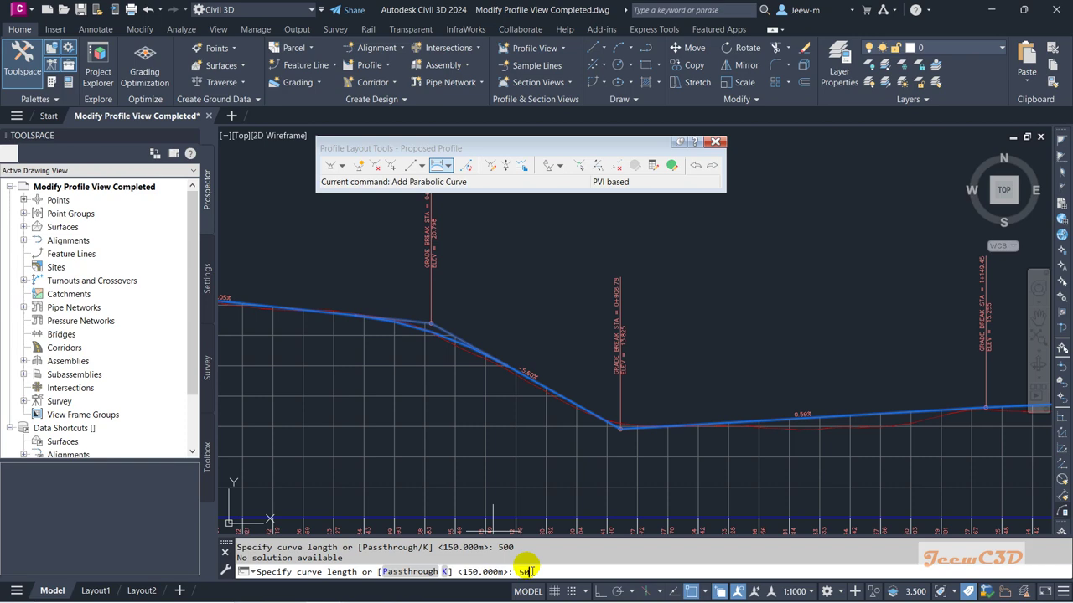
pyautogui.press('Return')
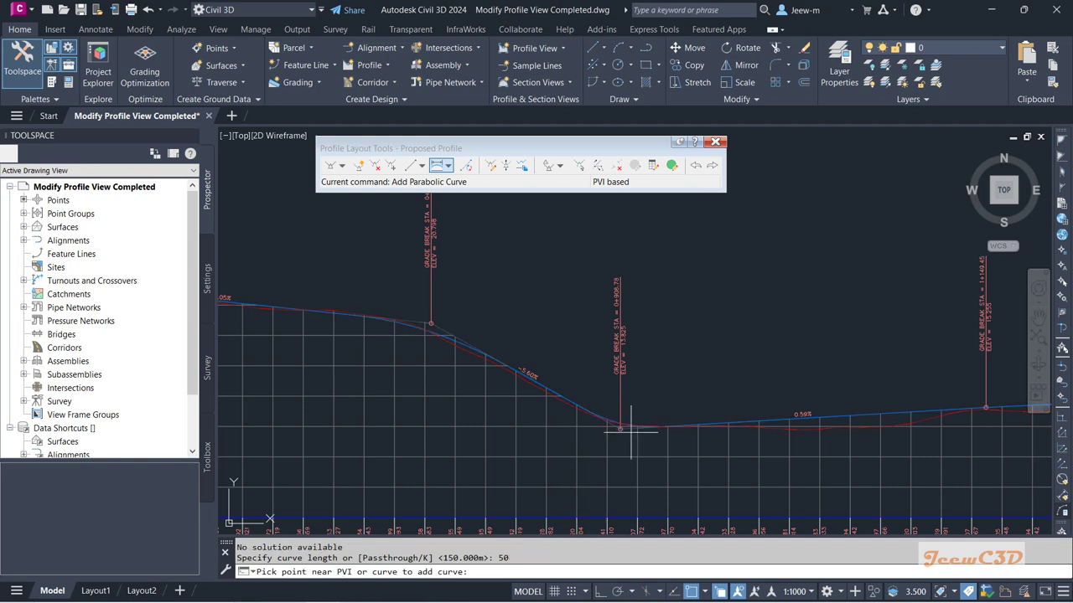
# Add a 60 m curve at PVI 1+149.45, then attempt a 100 m length
pyautogui.scroll(-2, 630, 395)
pyautogui.scroll(4, 649, 419)
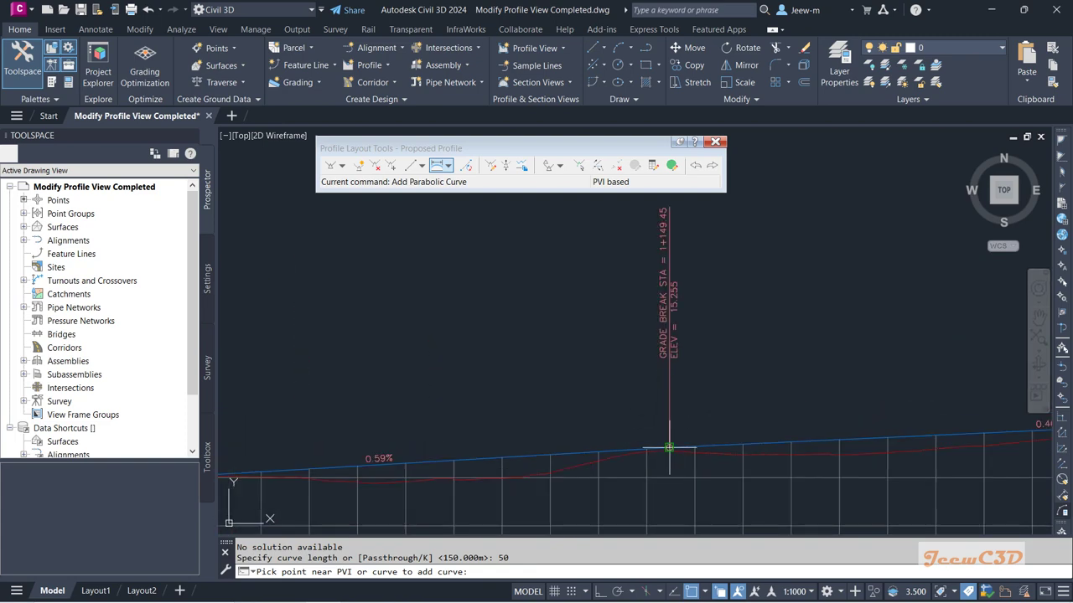
pyautogui.click(669, 448)
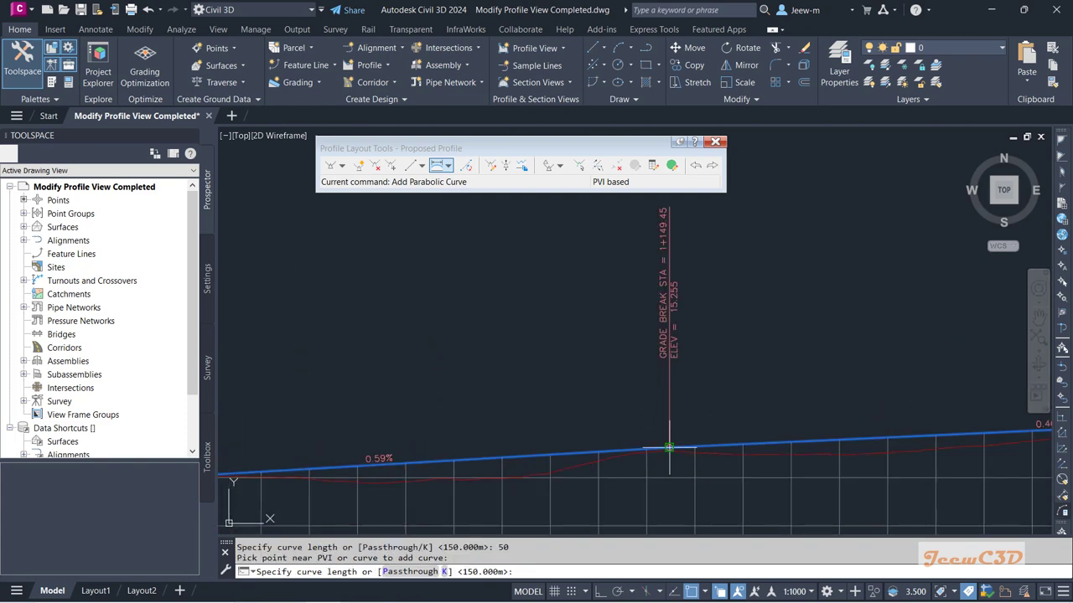
pyautogui.write('60')
pyautogui.press('Return')
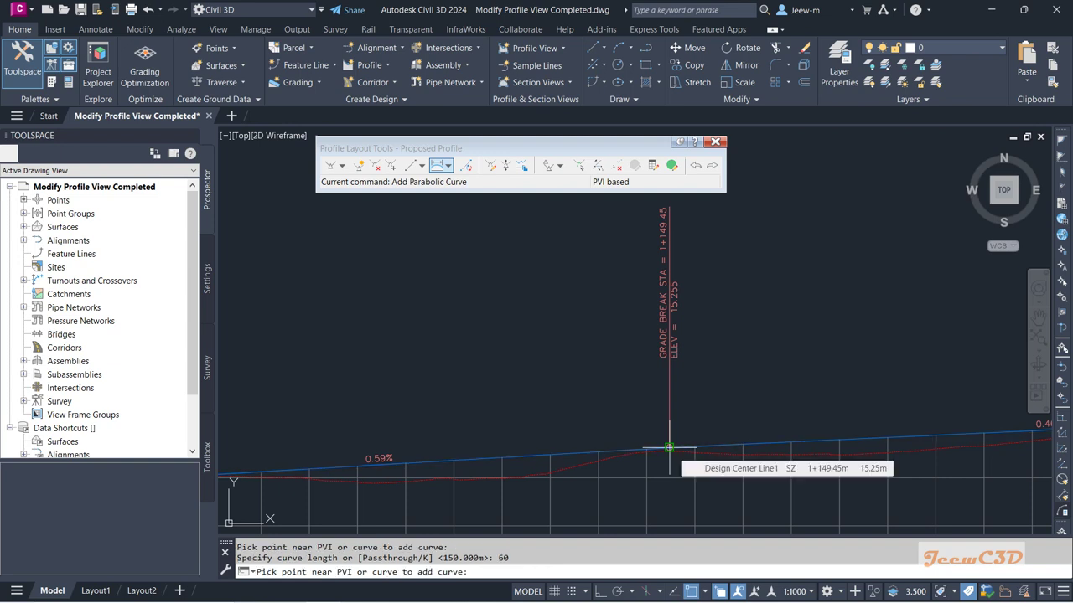
pyautogui.write('100')
pyautogui.press('Return')
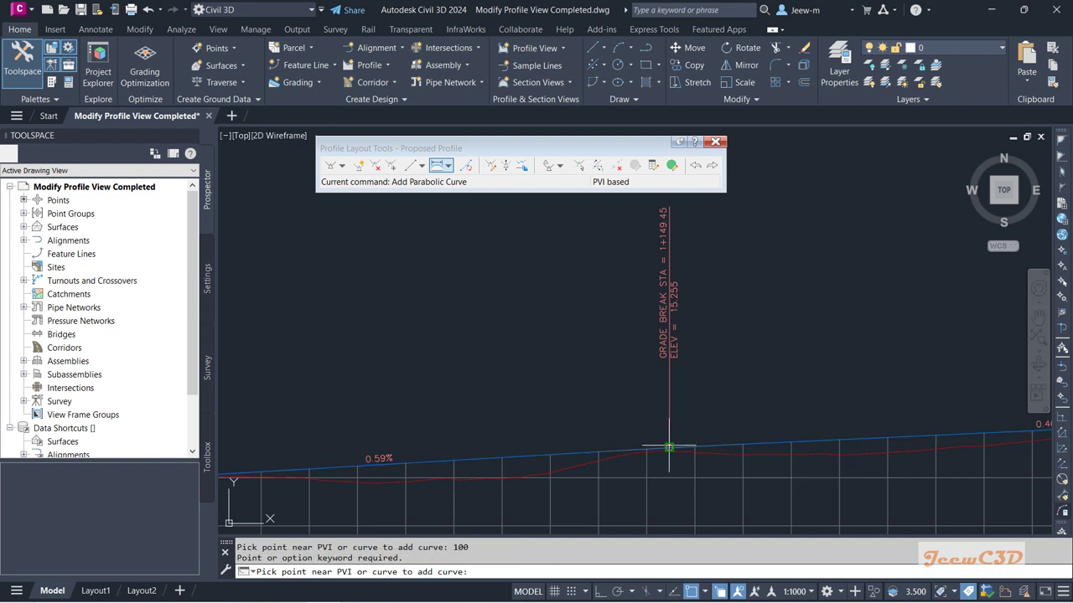
pyautogui.scroll(-5, 712, 354)
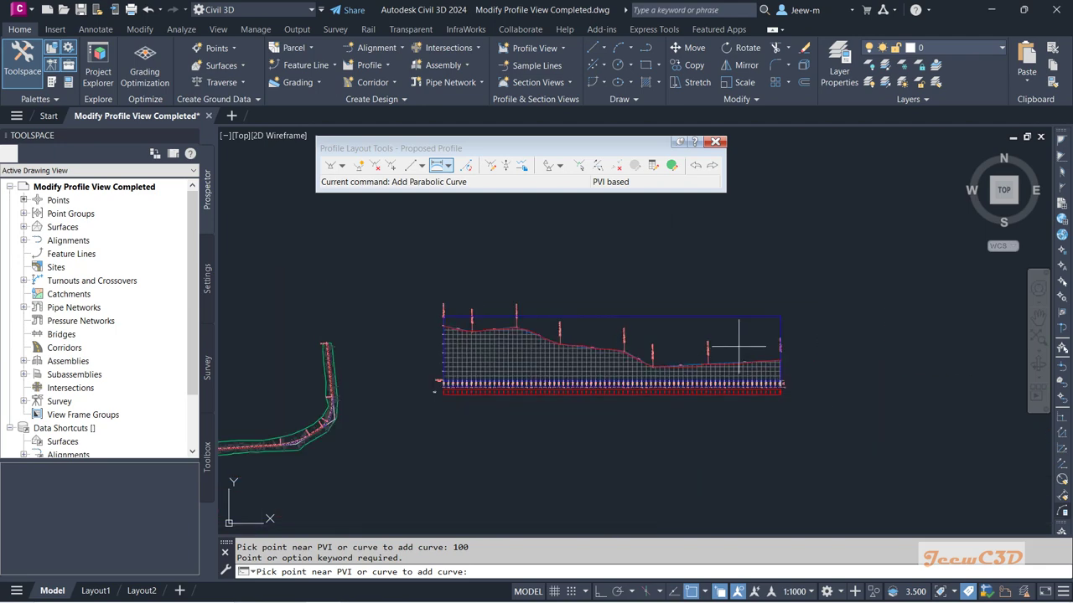
pyautogui.scroll(5, 717, 349)
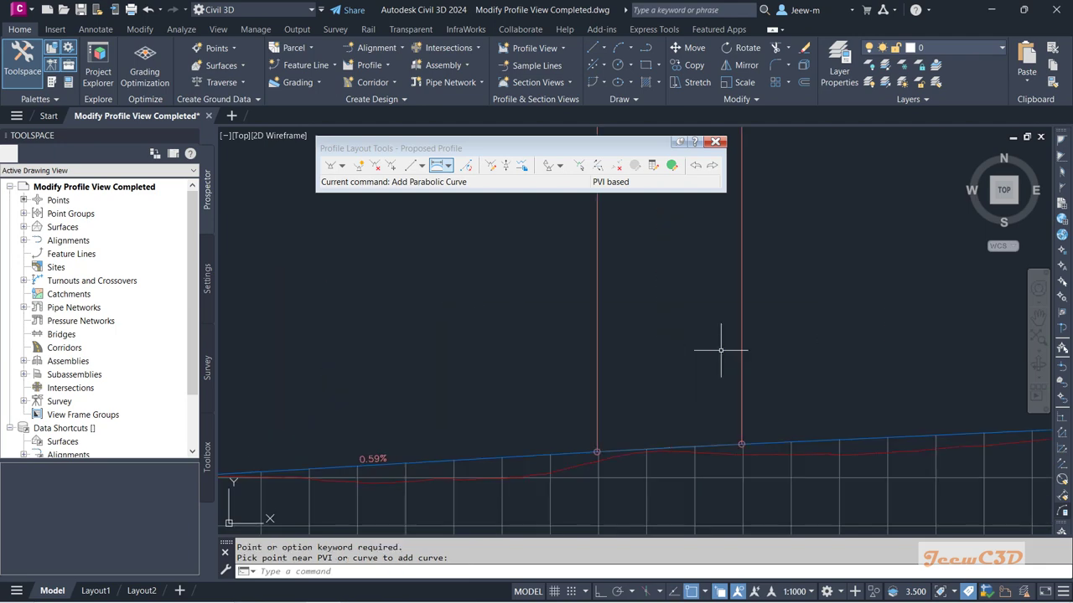
pyautogui.scroll(-5, 725, 352)
pyautogui.scroll(4, 665, 369)
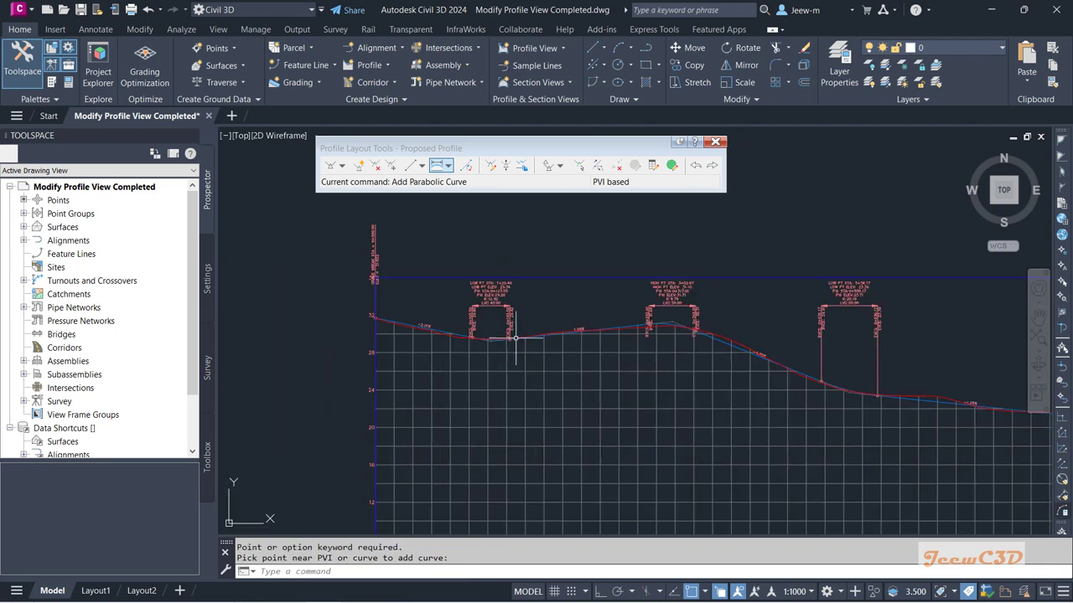
pyautogui.scroll(4, 515, 337)
pyautogui.scroll(-2, 455, 355)
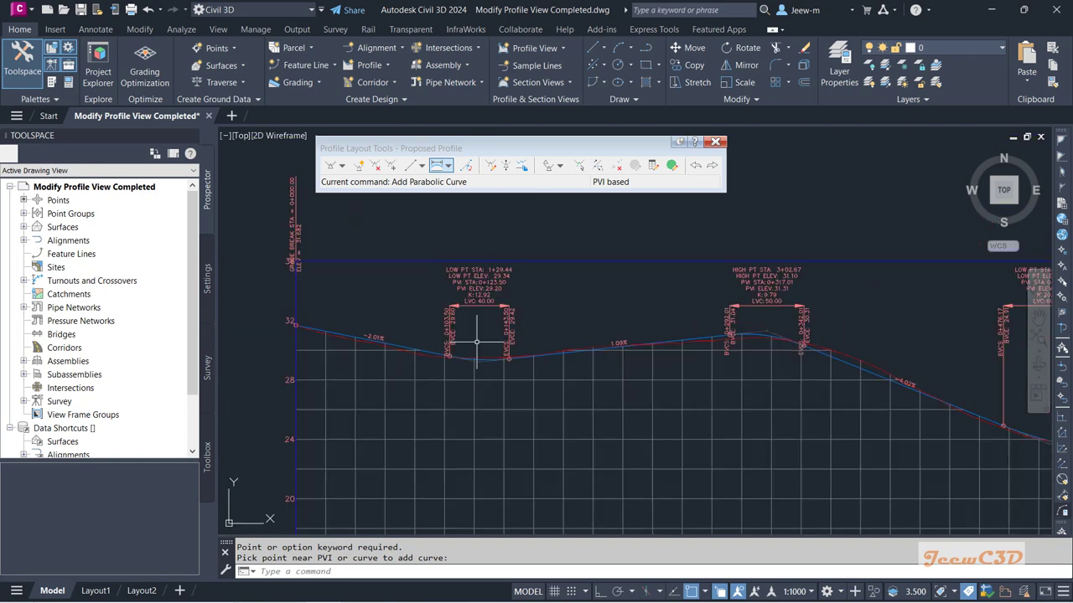
pyautogui.scroll(2, 476, 342)
pyautogui.scroll(2, 455, 401)
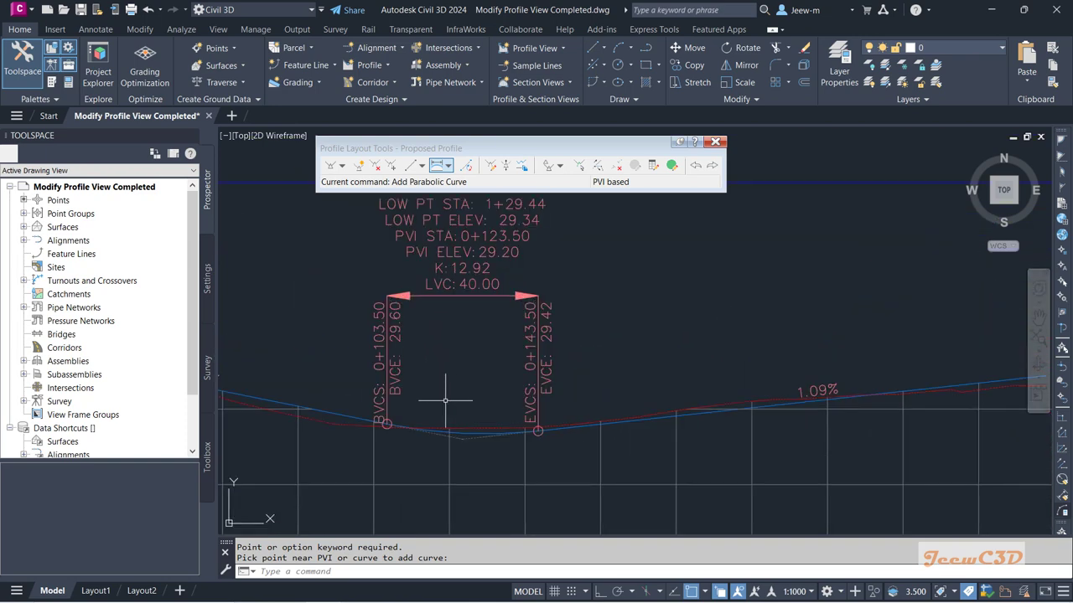
pyautogui.scroll(-2, 470, 382)
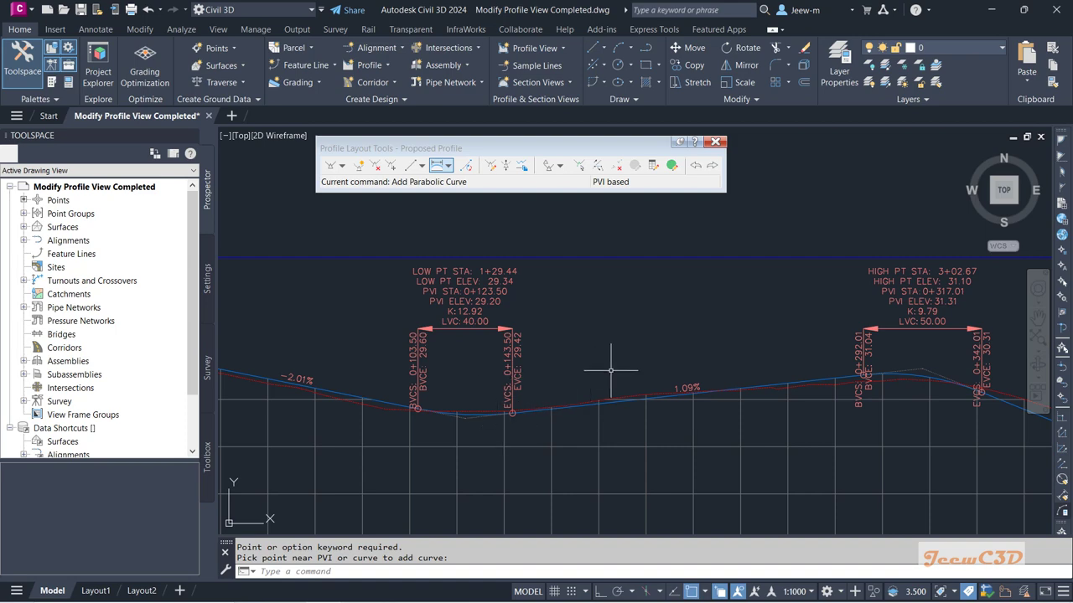
pyautogui.scroll(-4, 618, 364)
pyautogui.scroll(2, 465, 361)
pyautogui.scroll(3, 481, 363)
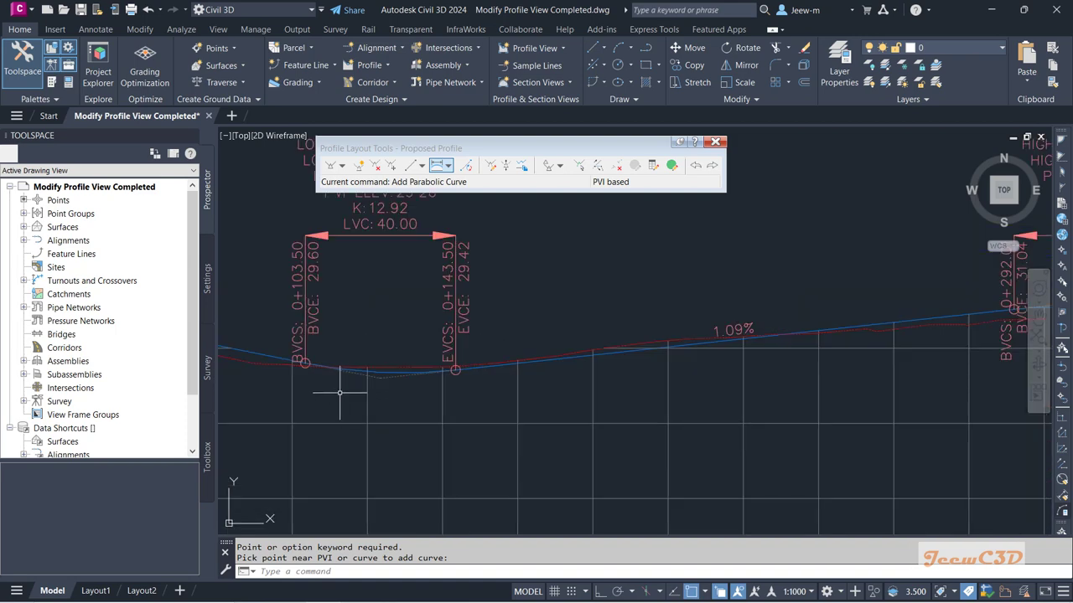
pyautogui.moveTo(347, 383); pyautogui.dragTo(435, 400, button='middle')
pyautogui.scroll(4, 443, 385)
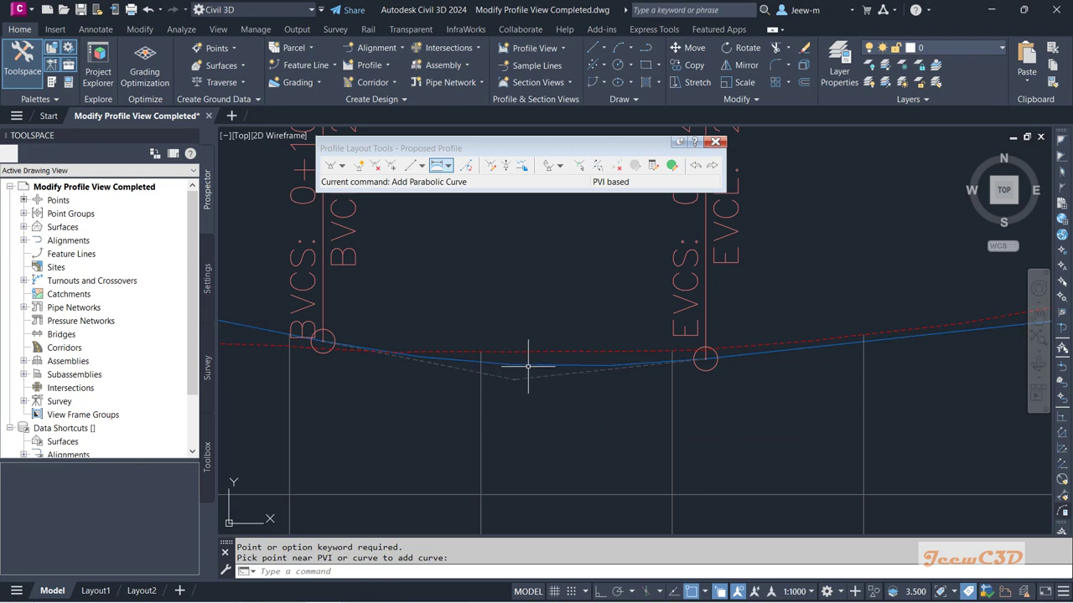
pyautogui.scroll(-5, 537, 302)
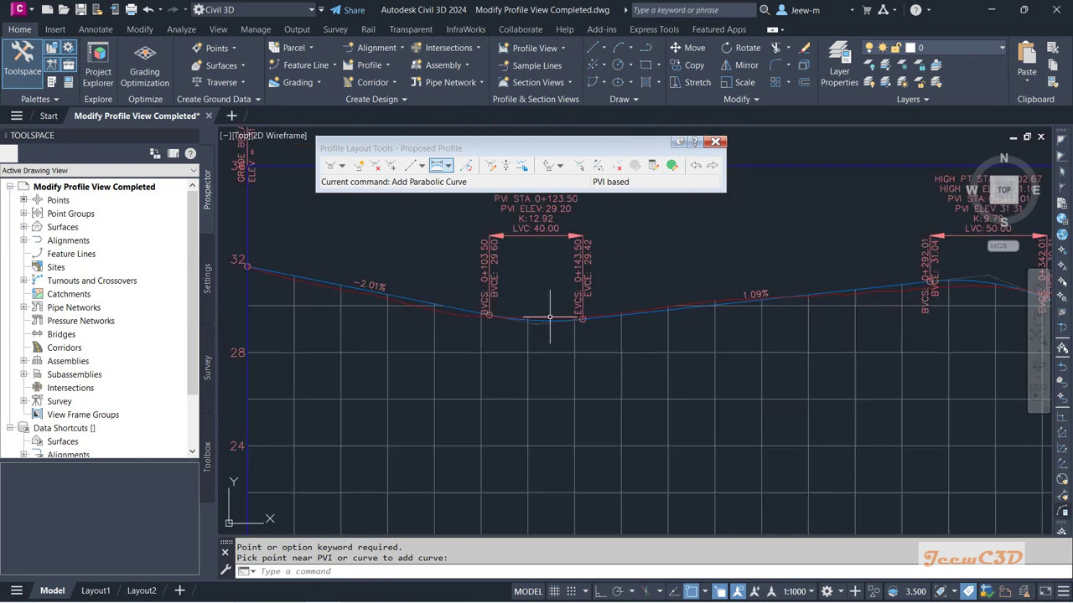
pyautogui.scroll(-4, 663, 326)
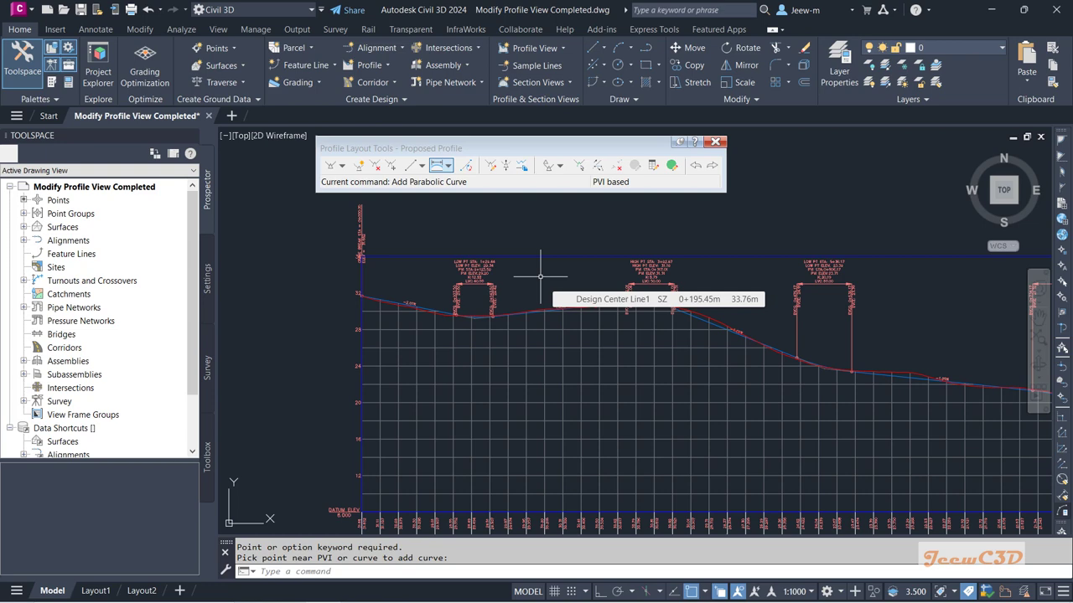
pyautogui.scroll(-2, 541, 276)
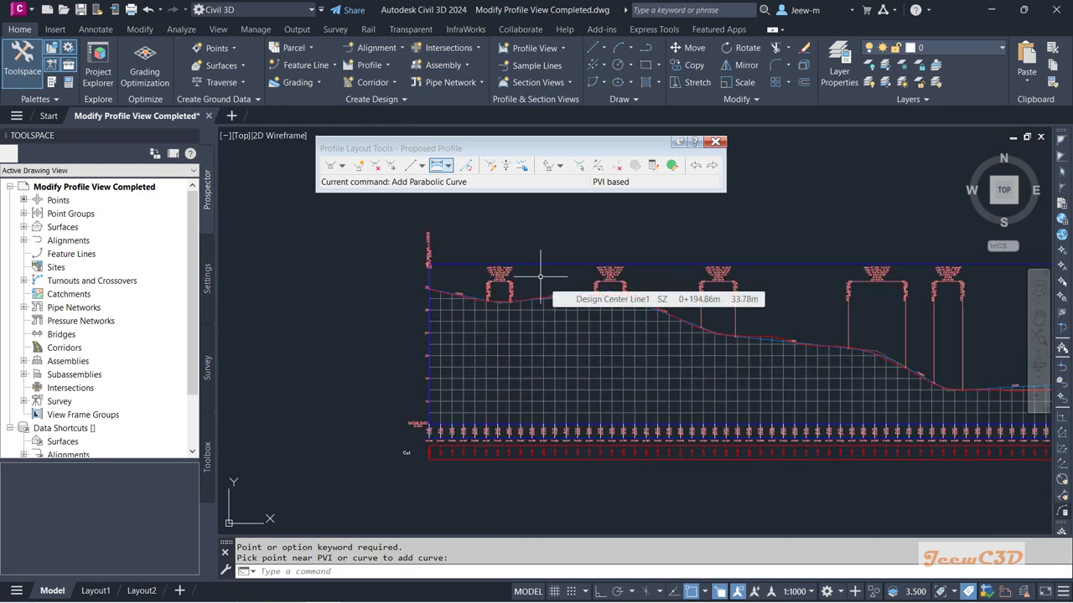